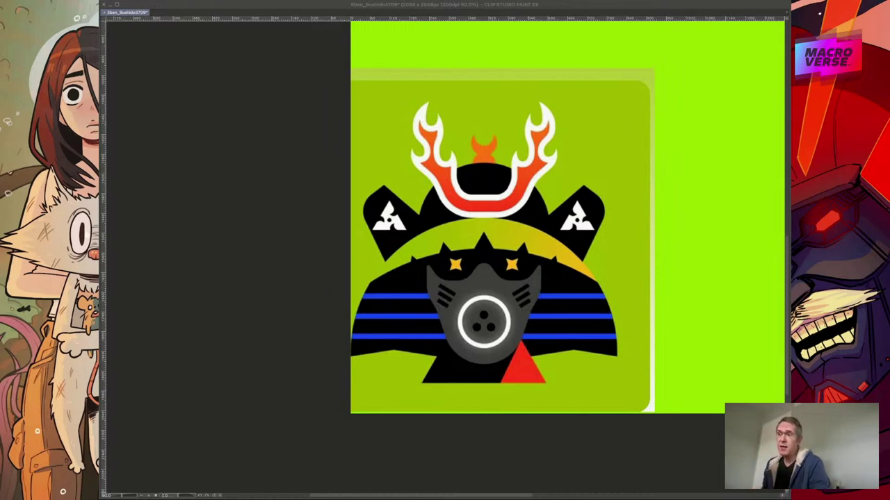
- Examine the samurai helmet reference image up close and its placement on the full green canvas
click(484, 276)
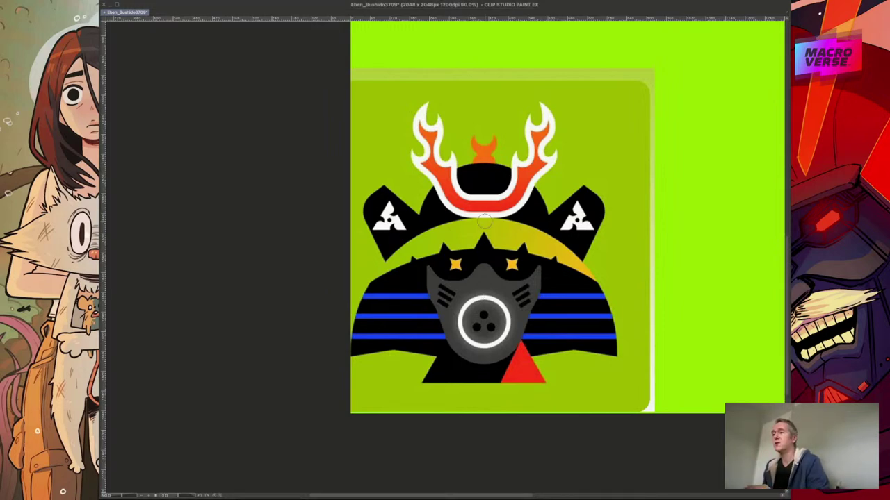
scroll(527, 258, down, 2)
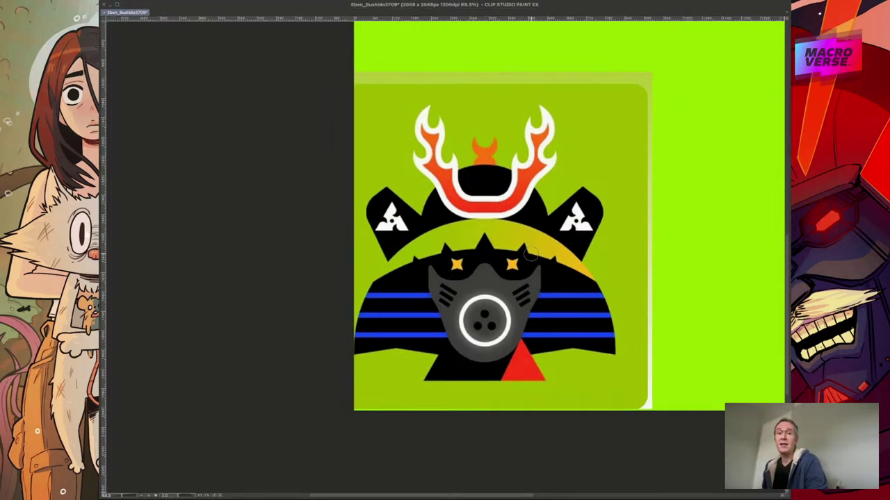
scroll(528, 258, down, 1)
scroll(528, 258, up, 2)
scroll(528, 256, down, 3)
scroll(527, 256, down, 1)
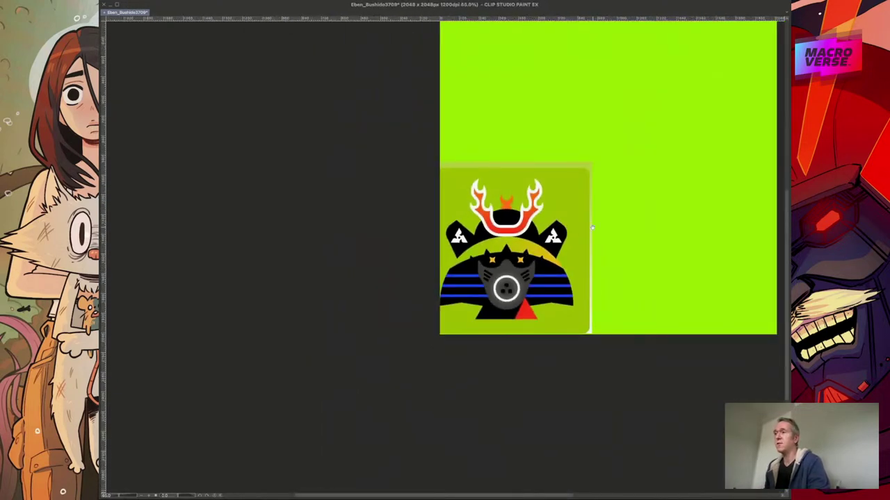
scroll(525, 268, down, 2)
drag(522, 280, 434, 317)
scroll(434, 316, up, 2)
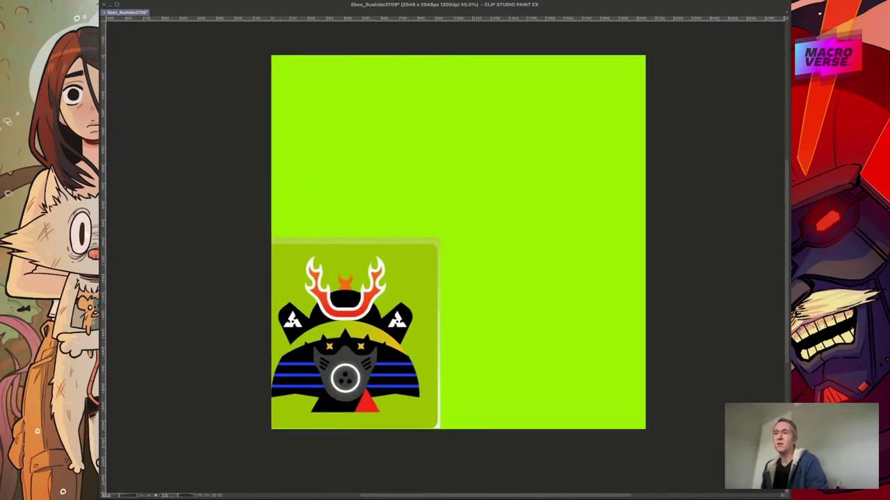
- Hide the samurai reference image and bring up the teal rough sketch, followed by the refined red sketch, over the green background
key(super+z)
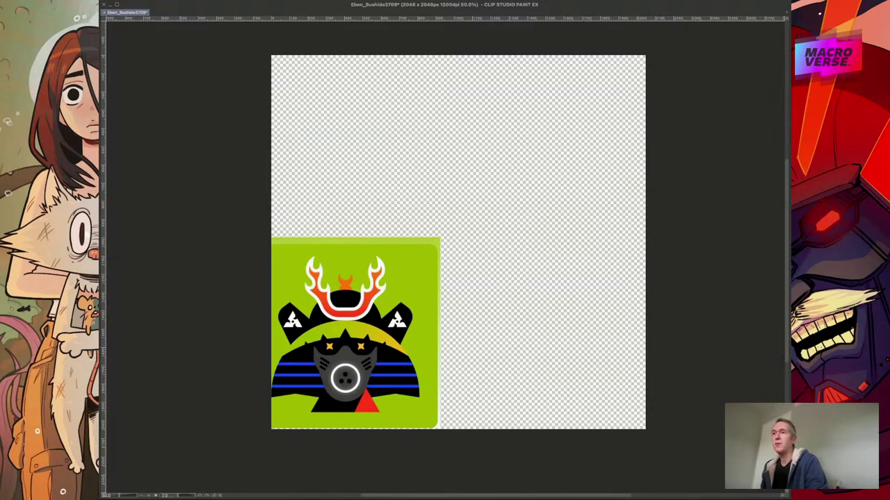
key(ctrl+z)
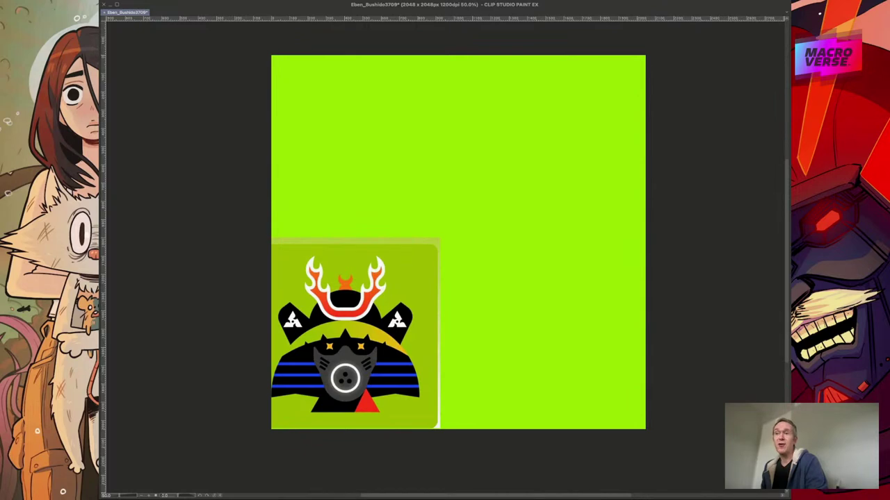
key(super+z)
key(super+z)
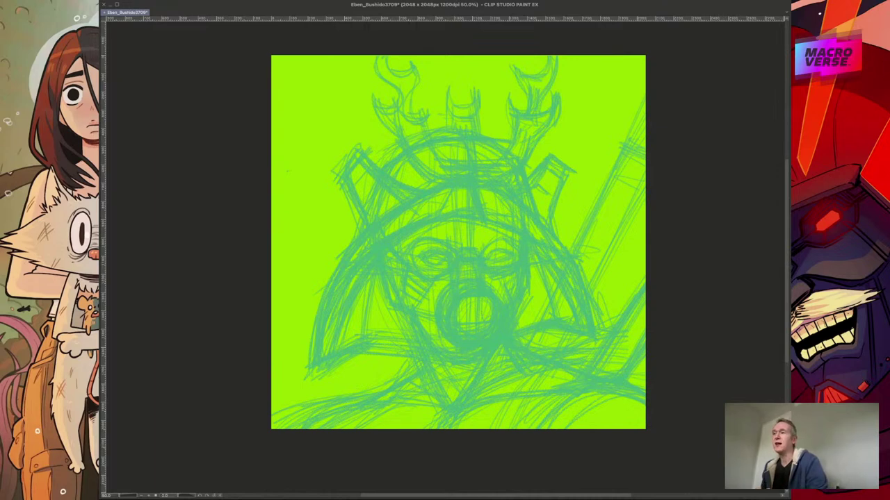
key(super+z)
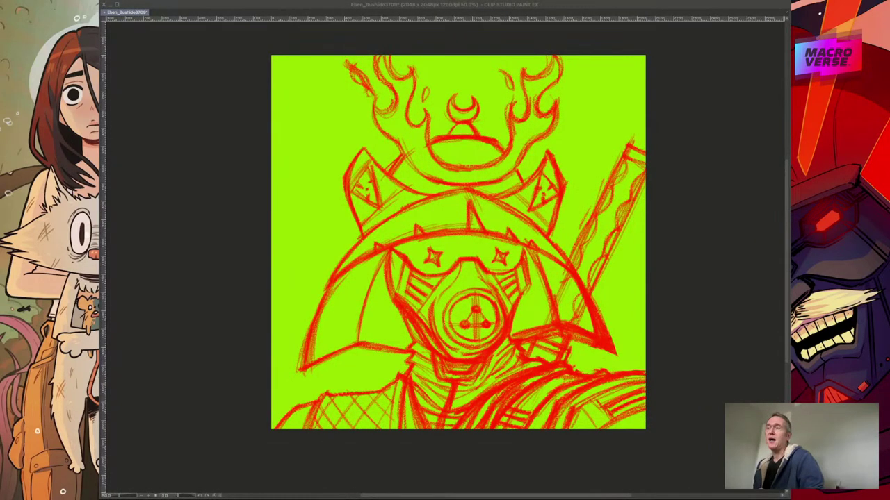
- Fade the red samurai sketch to a faint guide for inking over the green background
click(459, 264)
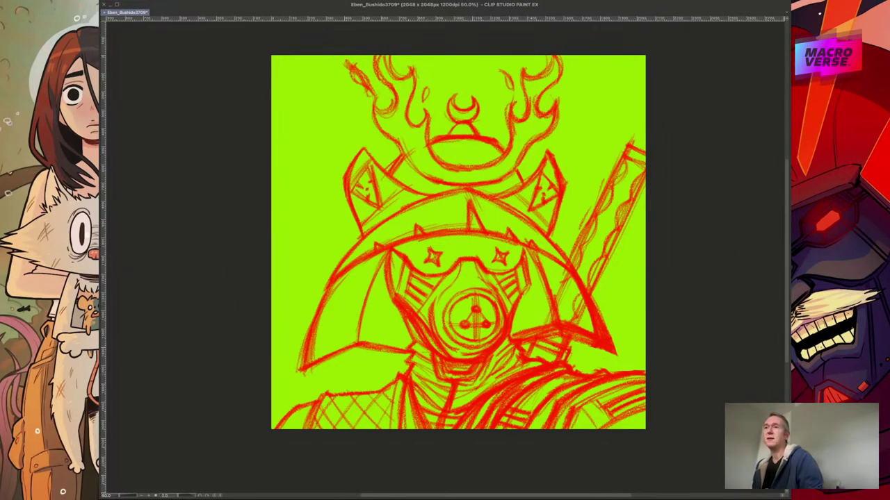
key(super+z)
key(super+y)
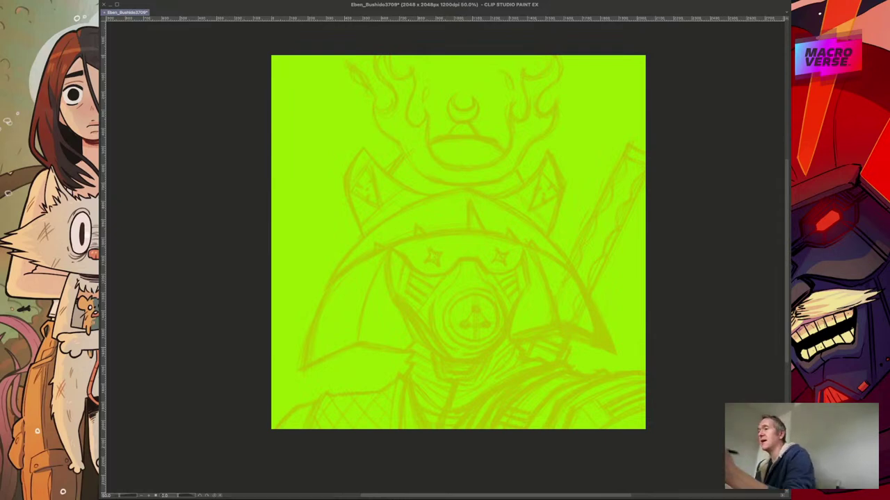
- Try a thick white zigzag and short brush strokes over the right side of the helmet, undoing each
mouse_move(549, 196)
mouse_down()
mouse_move(538, 208)
mouse_move(529, 293)
mouse_up()
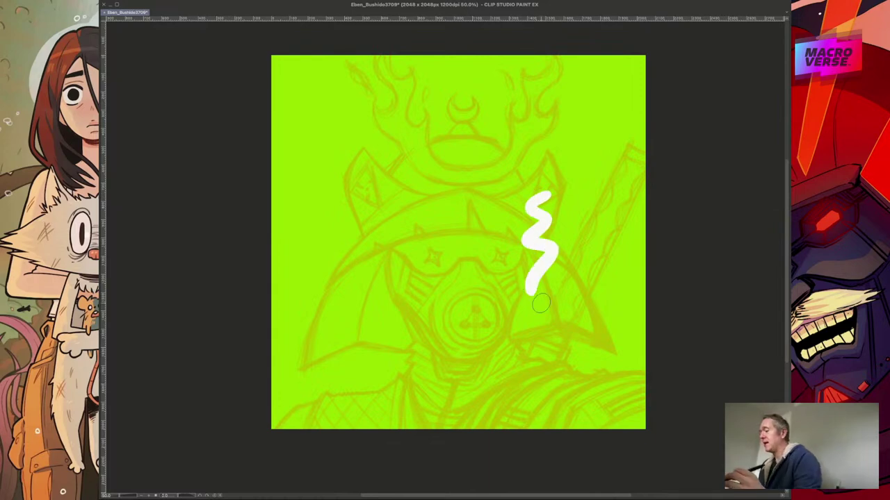
key(ctrl+z)
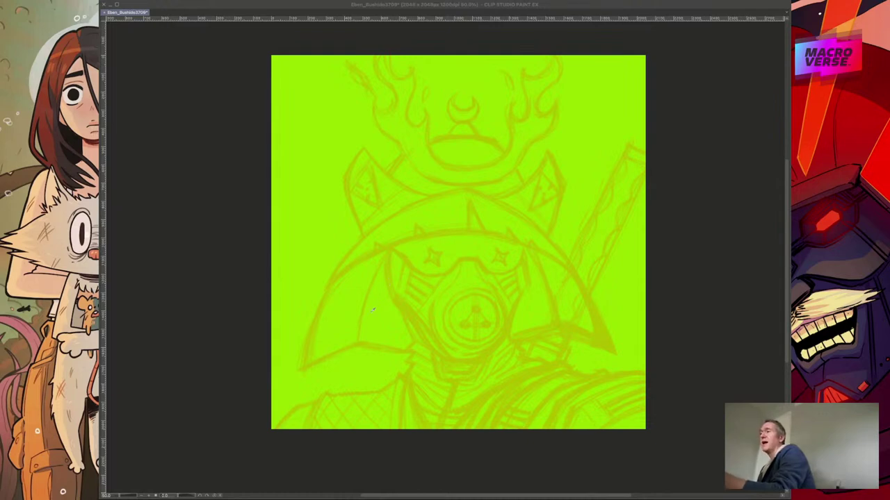
click(531, 211)
mouse_move(505, 201)
mouse_down()
mouse_move(494, 212)
mouse_move(512, 238)
mouse_up()
key(super+z)
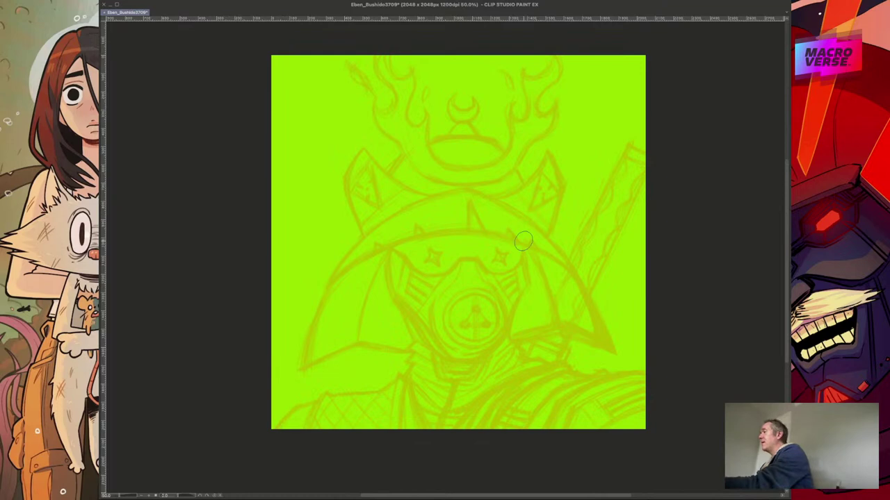
- Try long brush strokes across the helmet brim with different brush sizes, undoing each
mouse_move(407, 246)
mouse_down()
mouse_move(488, 246)
mouse_move(597, 292)
mouse_up()
key(ctrl+z)
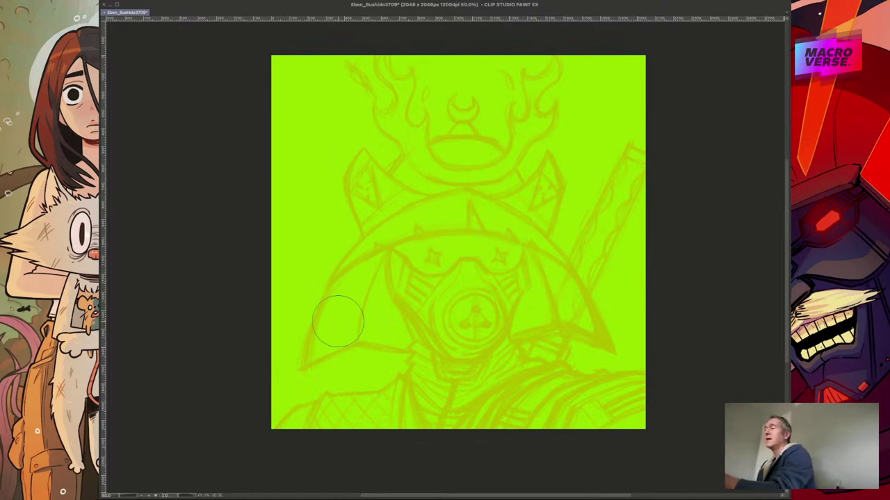
mouse_move(300, 357)
mouse_down()
mouse_move(343, 286)
mouse_move(537, 259)
mouse_up()
key(ctrl+z)
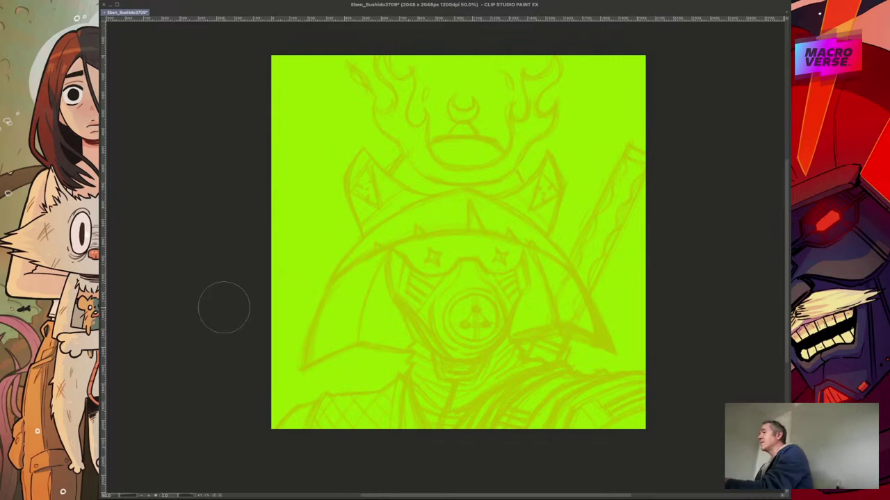
drag(396, 234, 480, 226)
key(super+z)
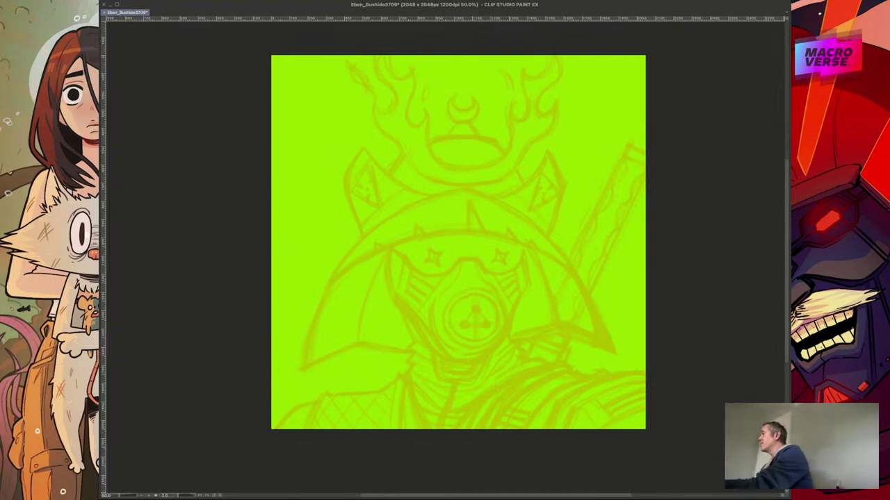
- Try freehand strokes from the left edge of the helmet toward the mask to compare brushes, undoing each
drag(307, 261, 387, 218)
key(ctrl+z)
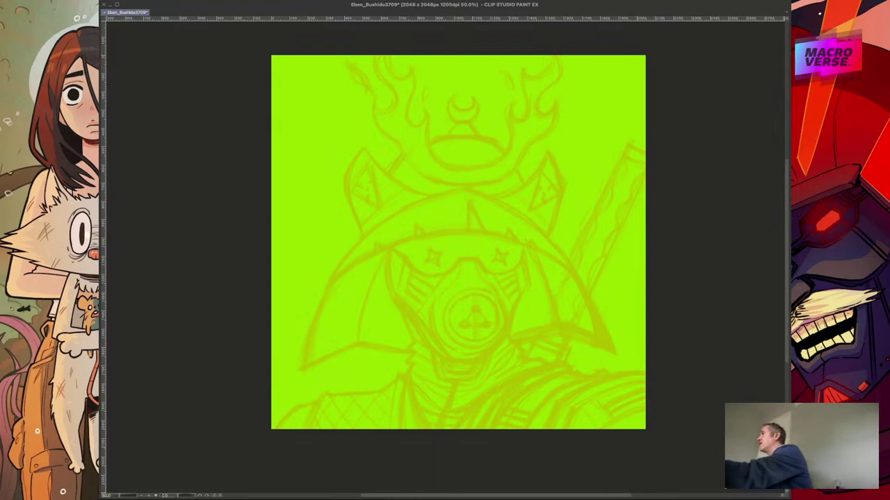
mouse_move(319, 200)
mouse_down()
mouse_move(359, 228)
mouse_move(439, 240)
mouse_up()
key(ctrl+z)
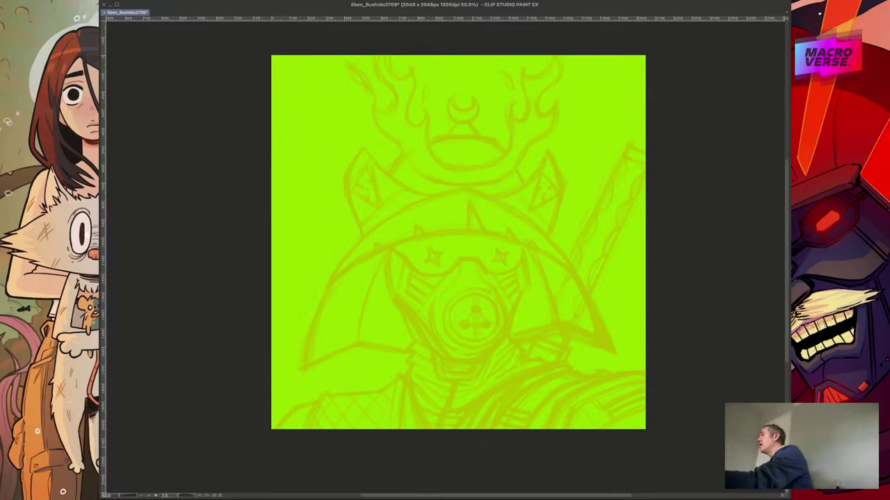
drag(312, 241, 445, 240)
key(ctrl+z)
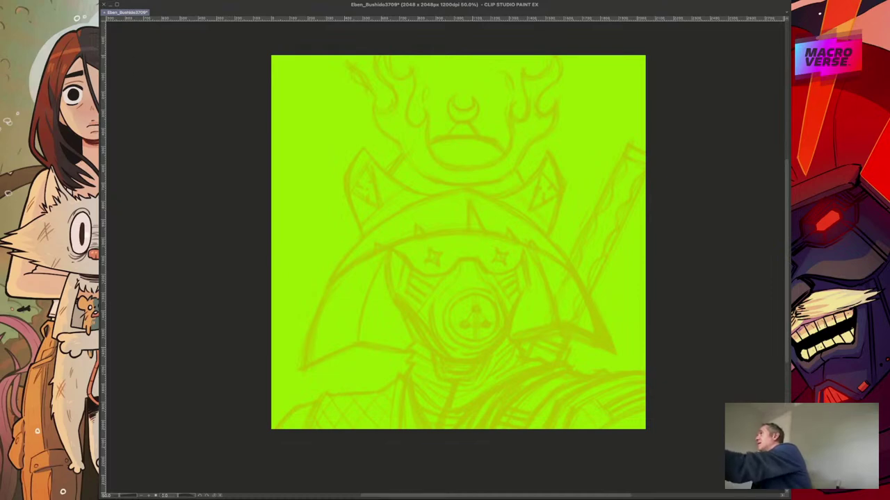
mouse_move(318, 222)
mouse_down()
mouse_move(410, 239)
mouse_move(446, 267)
mouse_move(518, 295)
mouse_up()
key(ctrl+z)
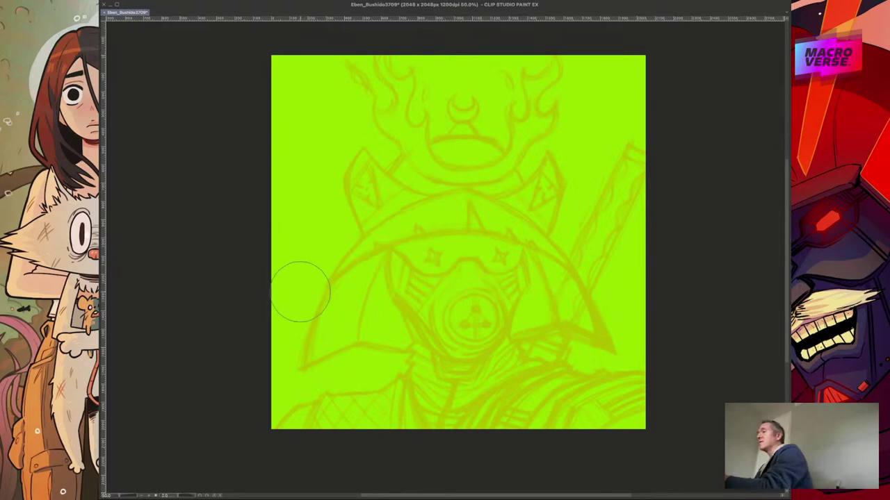
- Try thick black tapered curves over the left brim and eyes, undoing each
drag(368, 263, 415, 258)
key(ctrl+z)
mouse_move(307, 300)
mouse_down()
mouse_move(356, 253)
mouse_move(420, 225)
mouse_move(447, 228)
mouse_up()
key(ctrl+z)
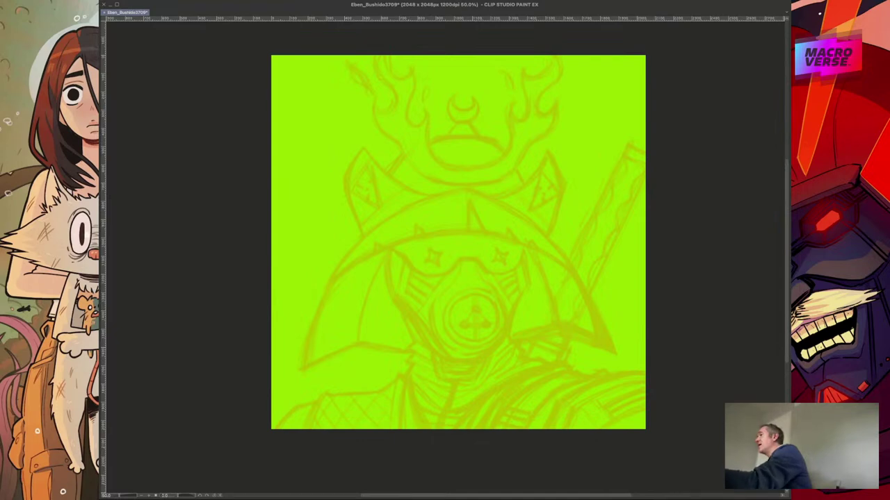
mouse_move(329, 258)
mouse_down()
mouse_move(371, 240)
mouse_move(443, 232)
mouse_move(475, 243)
mouse_up()
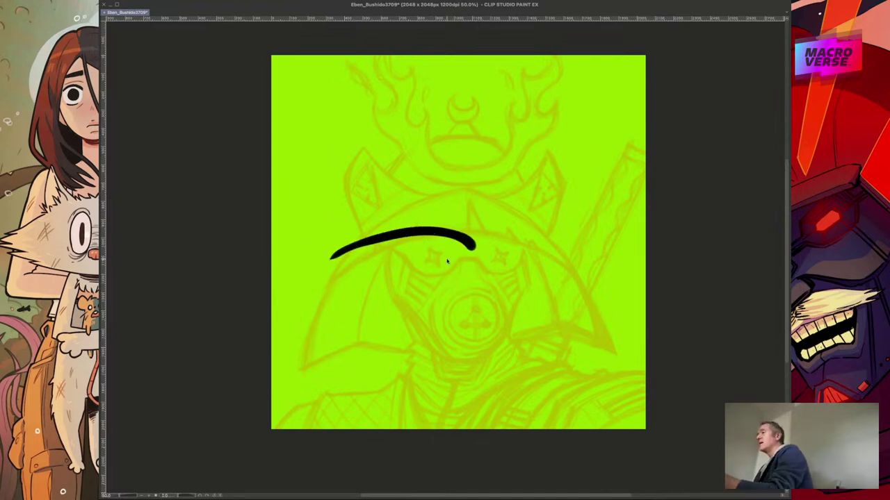
key(ctrl+z)
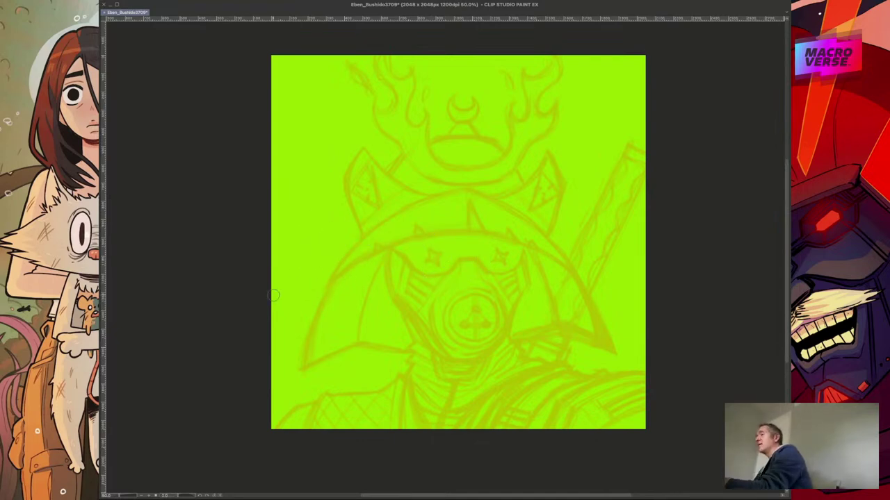
- Try varied black ink lines over the face, including a thin arc and a wavy line across the mask, undoing each
mouse_move(316, 272)
mouse_down()
mouse_move(353, 248)
mouse_move(446, 216)
mouse_move(520, 225)
mouse_up()
key(ctrl+z)
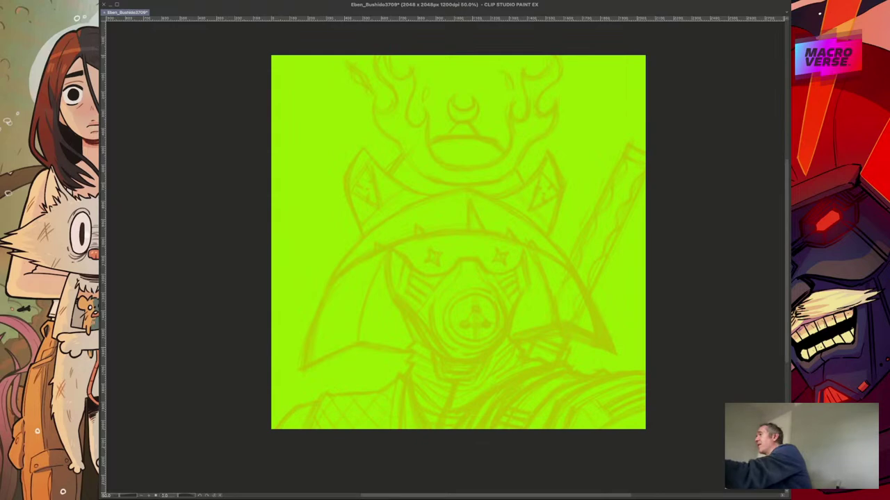
mouse_move(306, 263)
mouse_down()
mouse_move(338, 253)
mouse_move(412, 285)
mouse_up()
key(ctrl+z)
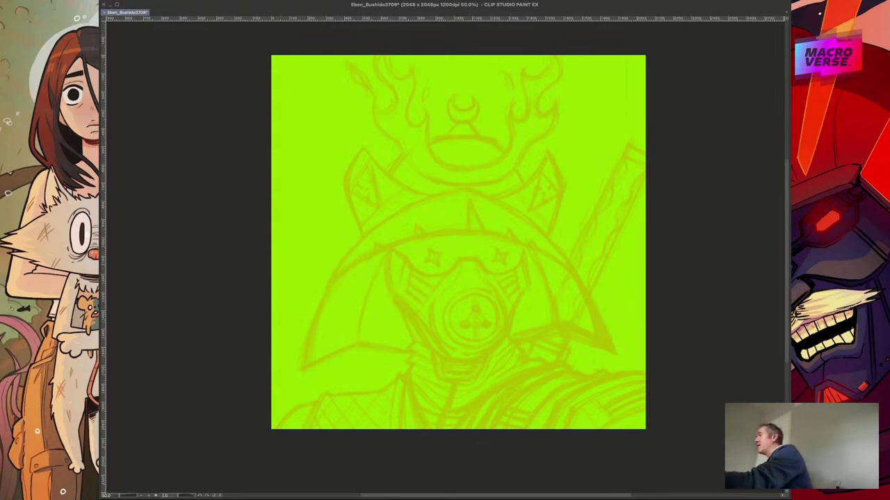
mouse_move(322, 264)
mouse_down()
mouse_move(404, 241)
mouse_move(466, 252)
mouse_up()
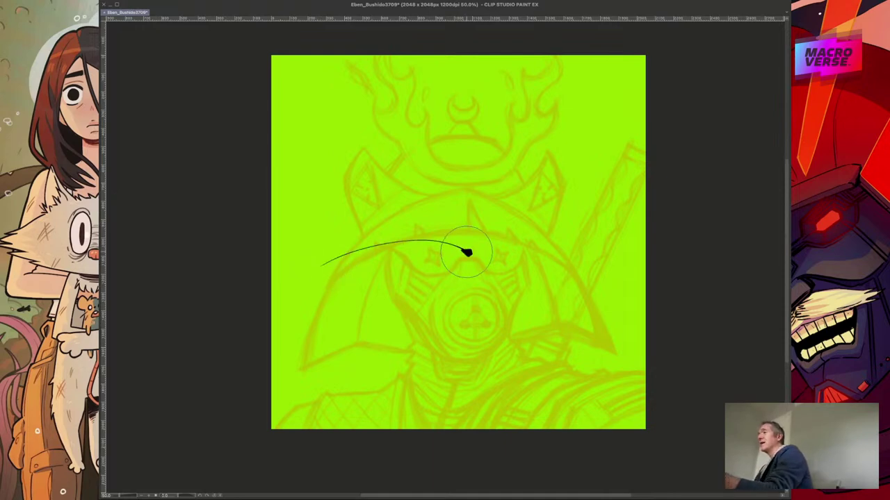
key(ctrl+z)
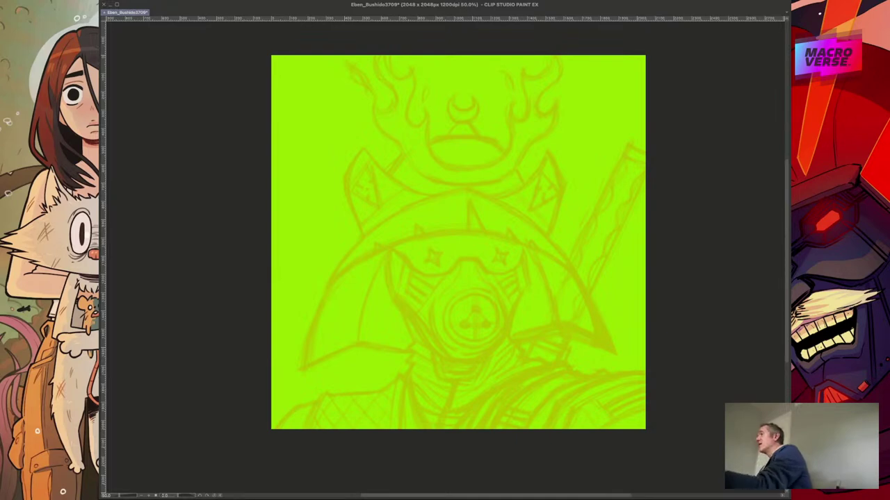
mouse_move(304, 245)
mouse_down()
mouse_move(447, 239)
mouse_move(528, 277)
mouse_up()
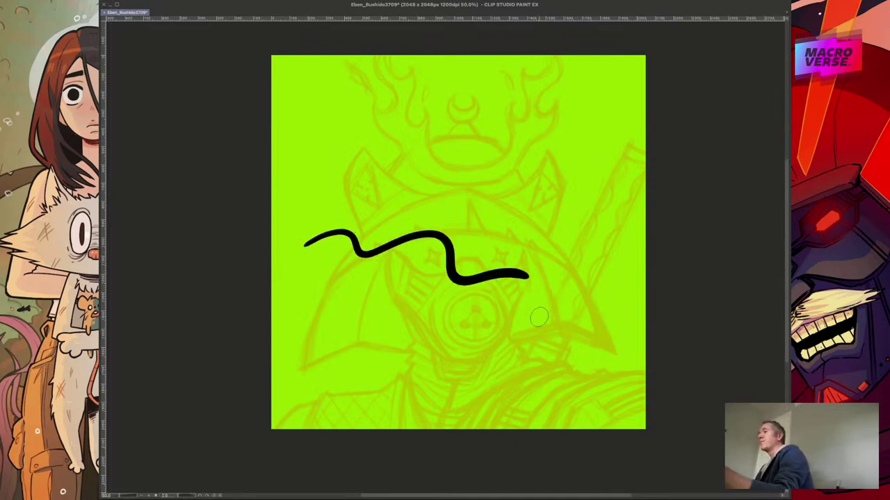
key(ctrl+z)
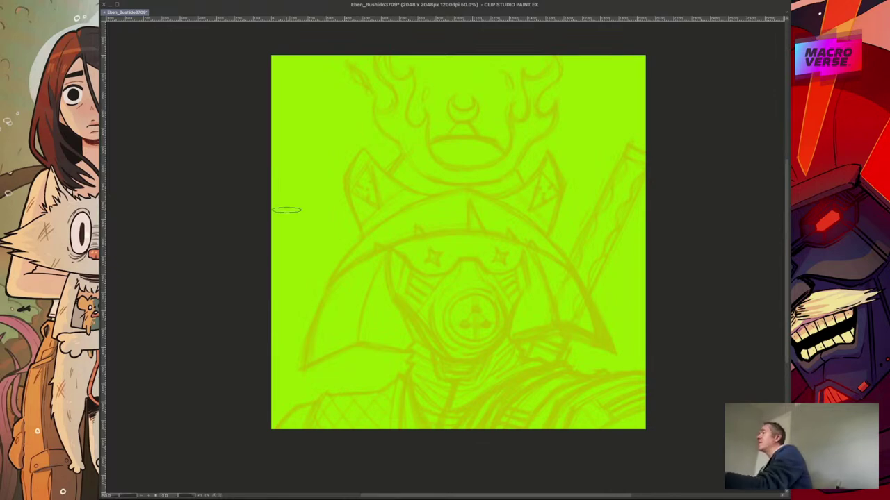
- Try a flat elliptical brush tip with wide strokes across the helmet and mask, undoing each
mouse_move(305, 259)
mouse_down()
mouse_move(335, 238)
mouse_move(364, 265)
mouse_move(406, 254)
mouse_move(461, 269)
mouse_up()
key(ctrl+z)
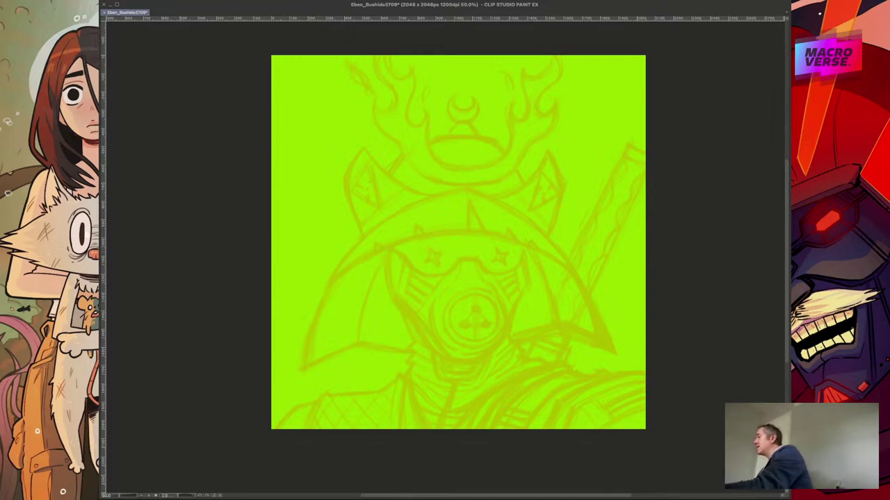
mouse_move(316, 308)
mouse_down()
mouse_move(345, 278)
mouse_move(476, 214)
mouse_move(582, 259)
mouse_up()
key(ctrl+z)
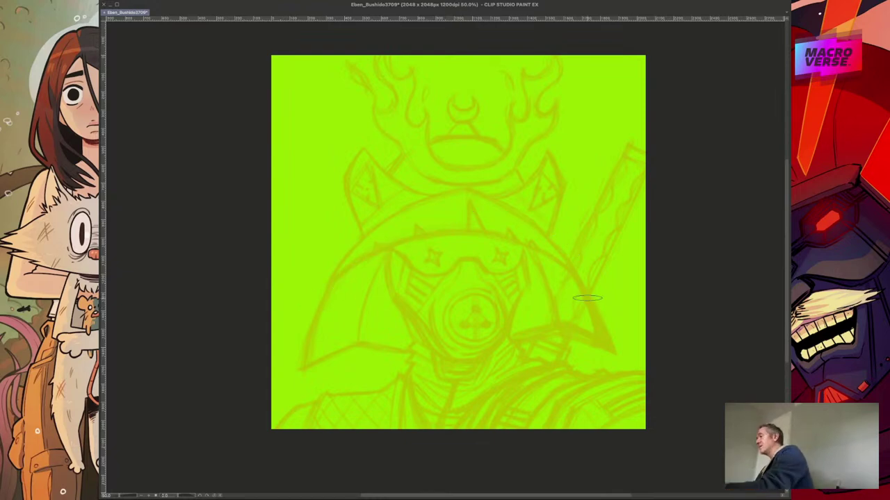
mouse_move(292, 322)
mouse_down()
mouse_move(395, 237)
mouse_move(484, 223)
mouse_move(563, 259)
mouse_move(588, 325)
mouse_up()
key(ctrl+z)
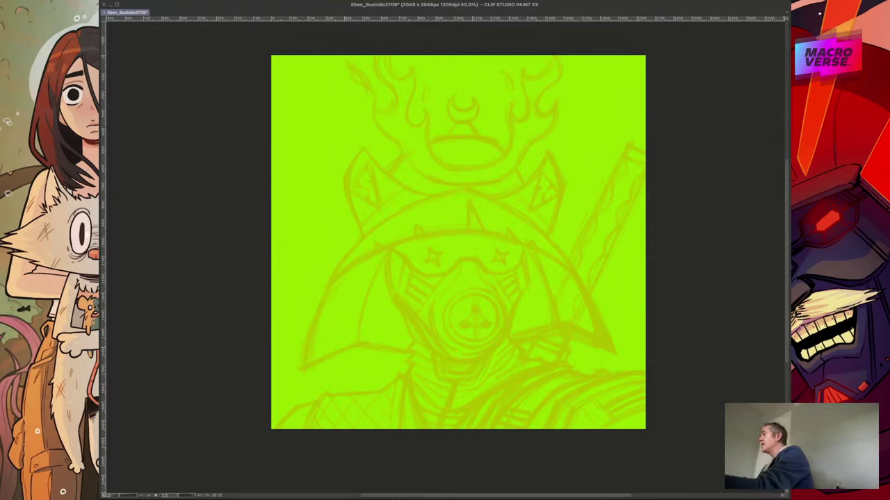
- Test a black arc along the helmet brim, undo it, and draw a thin-to-thick calligraphic curl around the respirator
mouse_move(303, 264)
mouse_down()
mouse_move(408, 206)
mouse_move(508, 198)
mouse_move(565, 226)
mouse_up()
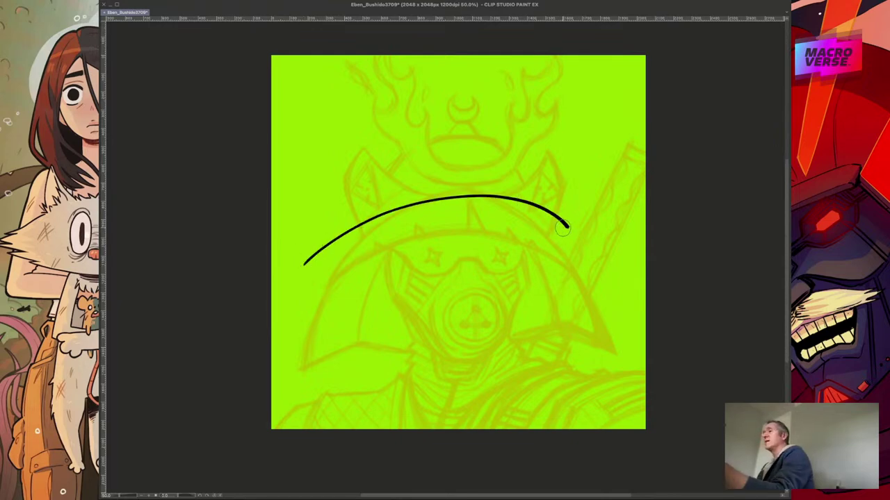
key(ctrl+z)
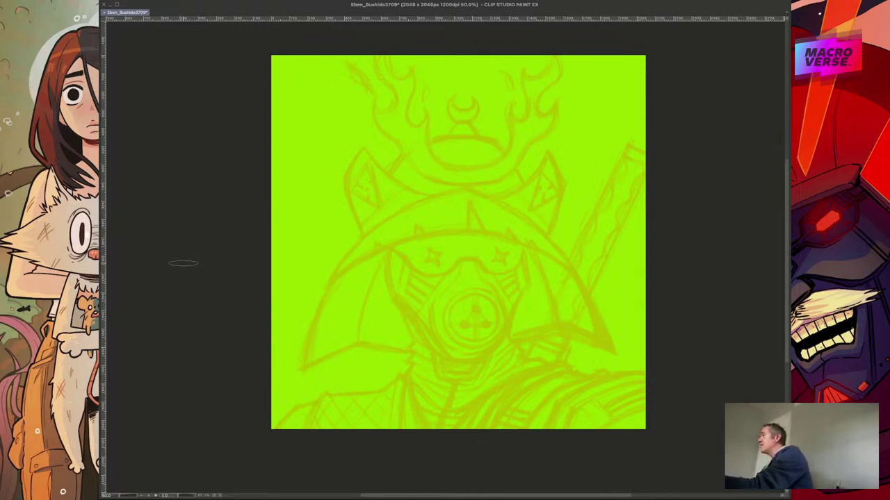
mouse_move(312, 261)
mouse_down()
mouse_move(353, 233)
mouse_move(403, 228)
mouse_move(435, 242)
mouse_move(449, 280)
mouse_move(438, 315)
mouse_move(450, 348)
mouse_move(502, 352)
mouse_move(501, 303)
mouse_move(478, 310)
mouse_up()
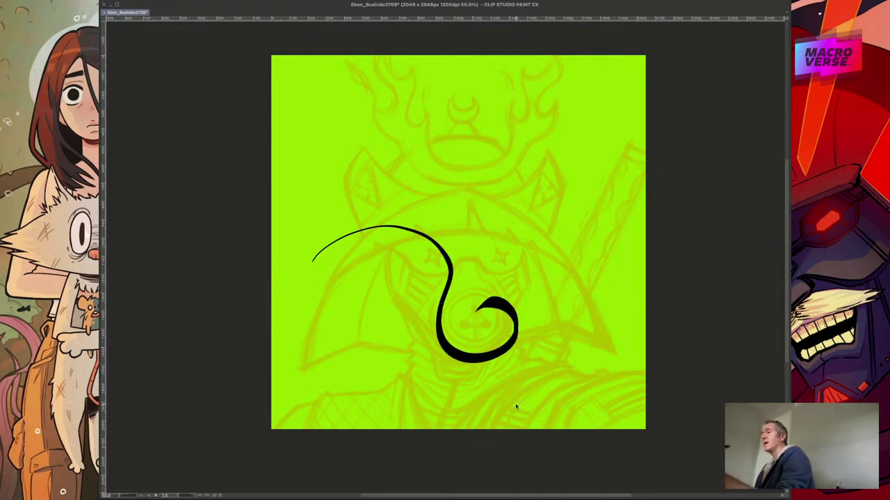
- Undo the calligraphic curl and try spiral and wavy black strokes across the helmet and mask, undoing each
key(ctrl+z)
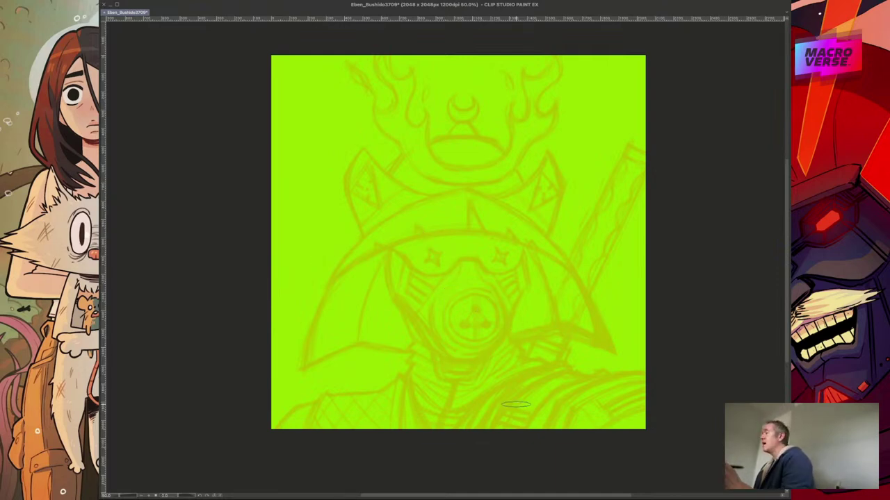
mouse_move(308, 311)
mouse_down()
mouse_move(372, 294)
mouse_move(424, 348)
mouse_move(463, 232)
mouse_move(401, 243)
mouse_move(439, 259)
mouse_up()
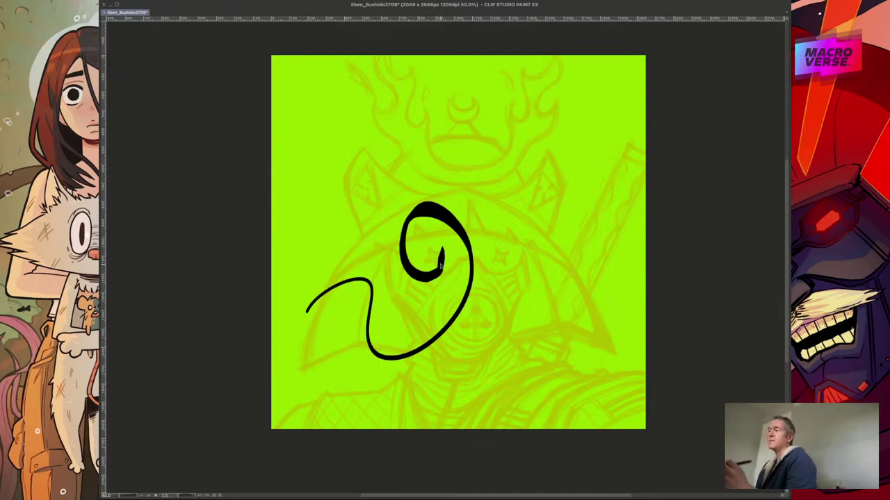
key(ctrl+z)
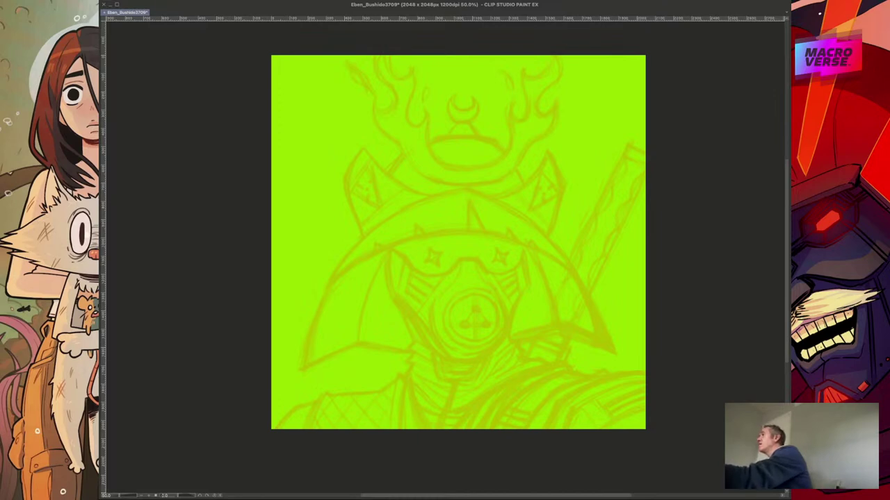
mouse_move(320, 251)
mouse_down()
mouse_move(357, 227)
mouse_move(396, 226)
mouse_move(396, 273)
mouse_move(451, 281)
mouse_move(503, 312)
mouse_move(560, 309)
mouse_up()
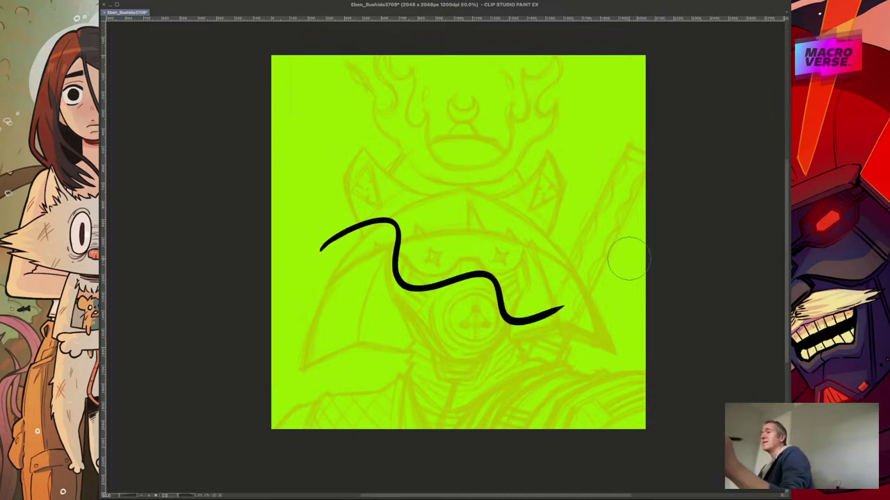
key(ctrl+z)
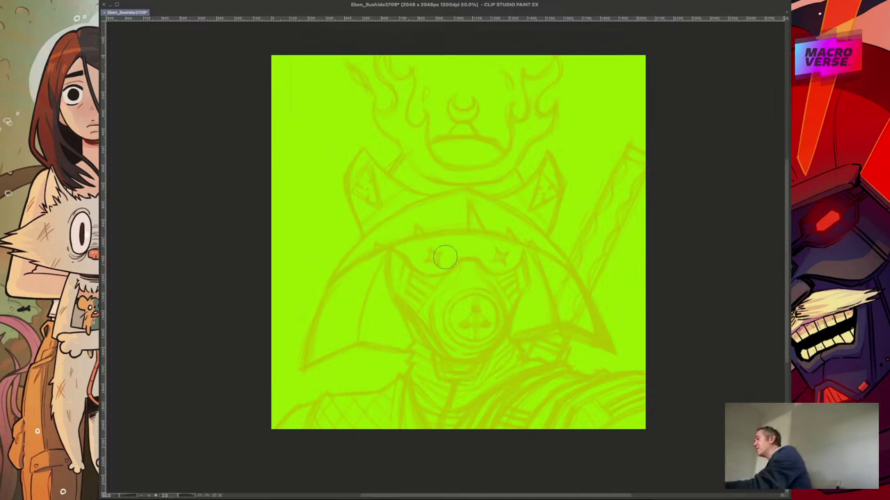
mouse_move(302, 314)
mouse_down()
mouse_move(328, 290)
mouse_move(359, 285)
mouse_move(389, 303)
mouse_move(441, 269)
mouse_move(444, 247)
mouse_up()
key(ctrl+z)
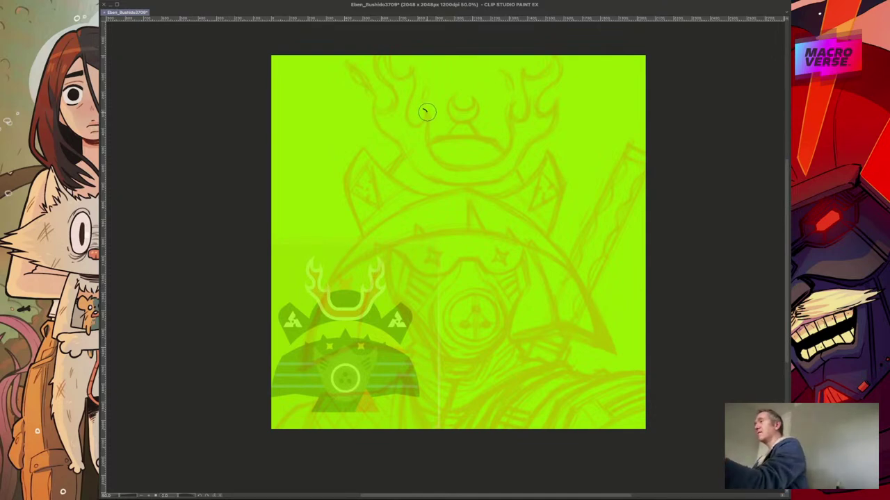
- Try inking the flame crest's inner contour with thick black strokes, undoing back to the bare sketch with the faded reference image
mouse_move(428, 115)
mouse_down()
mouse_move(442, 166)
mouse_move(466, 173)
mouse_move(495, 162)
mouse_move(509, 143)
mouse_move(509, 107)
mouse_move(520, 121)
mouse_move(528, 110)
mouse_move(523, 70)
mouse_move(537, 80)
mouse_move(552, 61)
mouse_move(536, 41)
mouse_up()
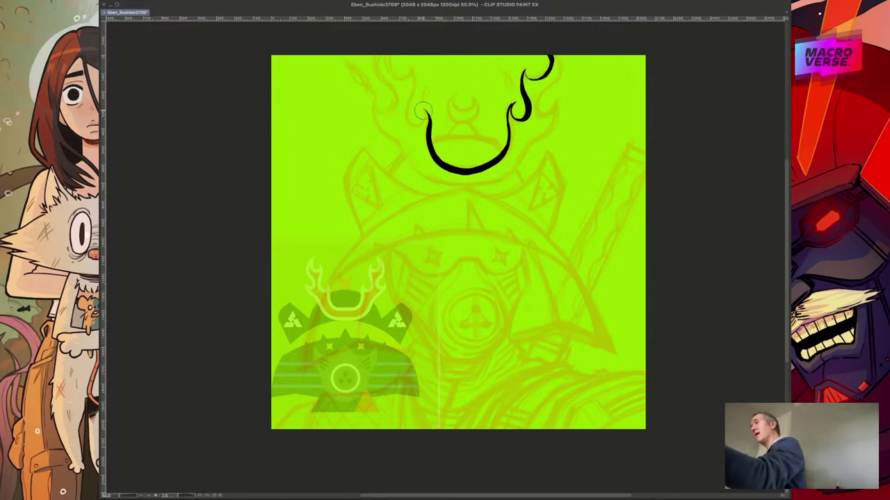
mouse_move(425, 116)
mouse_down()
mouse_move(413, 124)
mouse_move(419, 82)
mouse_move(410, 64)
mouse_move(403, 76)
mouse_move(391, 71)
mouse_move(398, 46)
mouse_up()
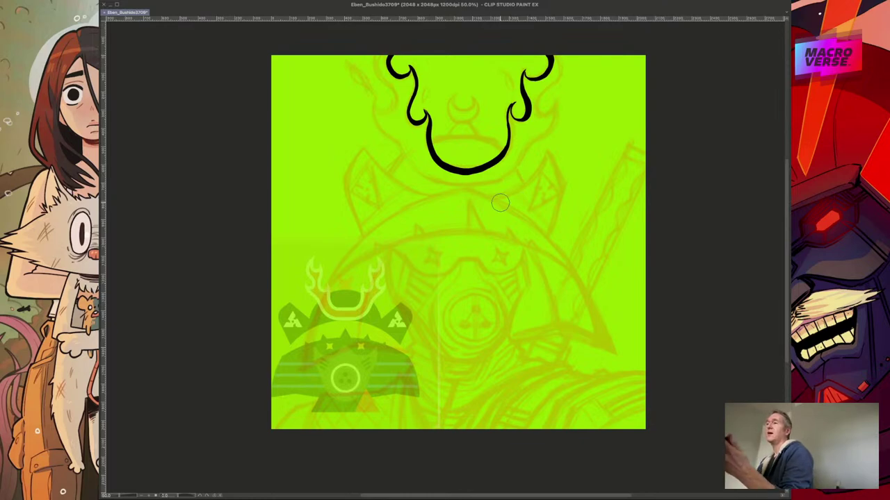
key(e)
mouse_move(433, 162)
mouse_down()
mouse_move(492, 171)
mouse_move(518, 144)
mouse_move(495, 168)
mouse_move(450, 177)
mouse_move(431, 164)
mouse_up()
key(ctrl+z)
key(ctrl+z)
key(ctrl+z)
key(ctrl+z)
key(ctrl+z)
key(ctrl+z)
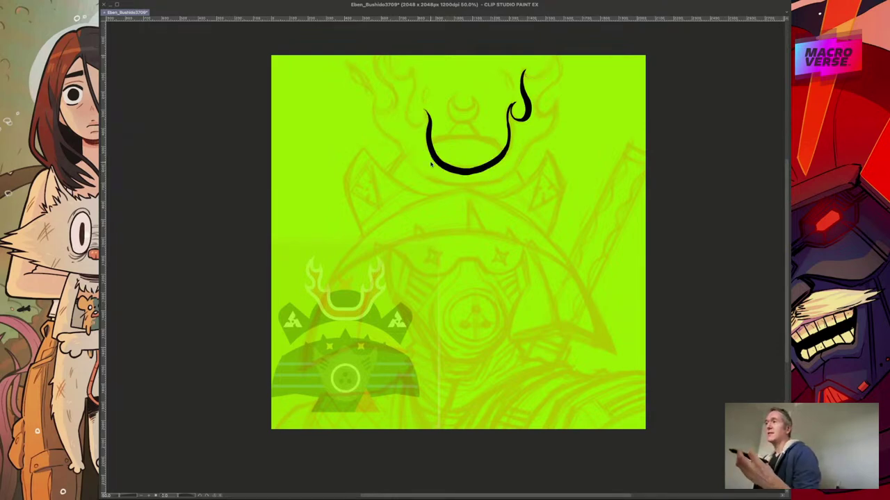
key(ctrl+z)
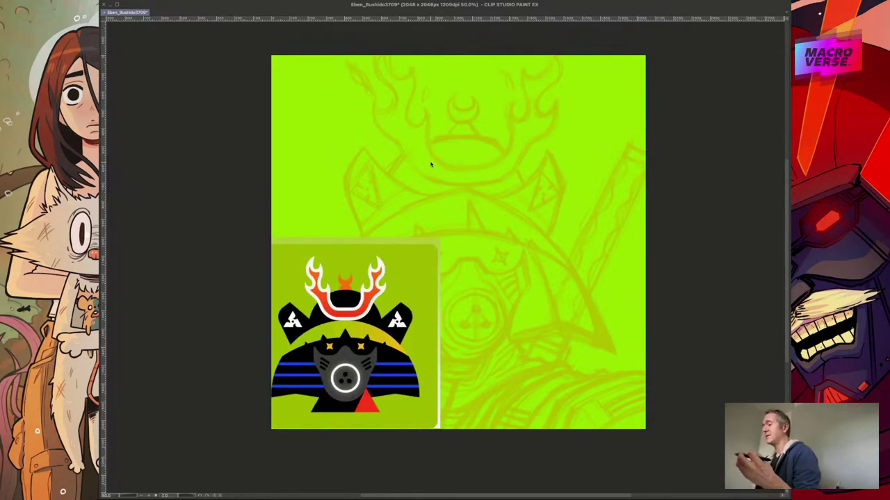
key(ctrl+y)
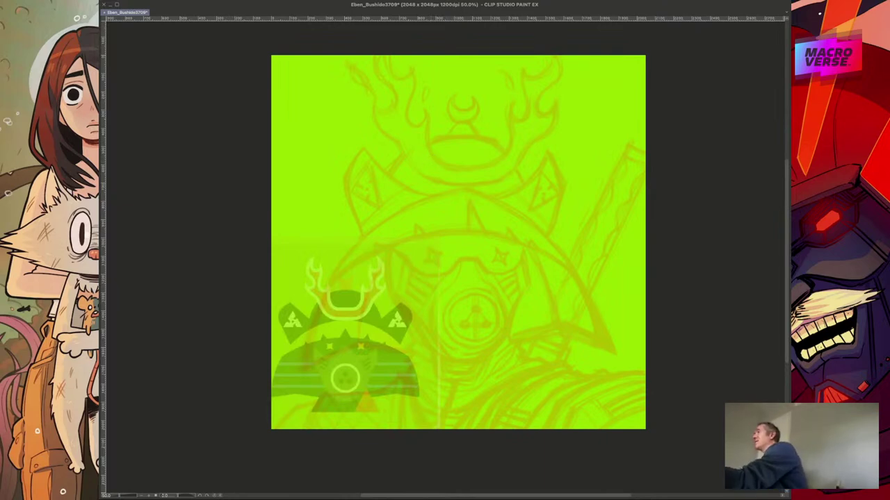
- Try short wavy black test strokes around the left horn and upper helmet, undoing each
mouse_move(318, 167)
mouse_down()
mouse_move(330, 180)
mouse_move(397, 198)
mouse_up()
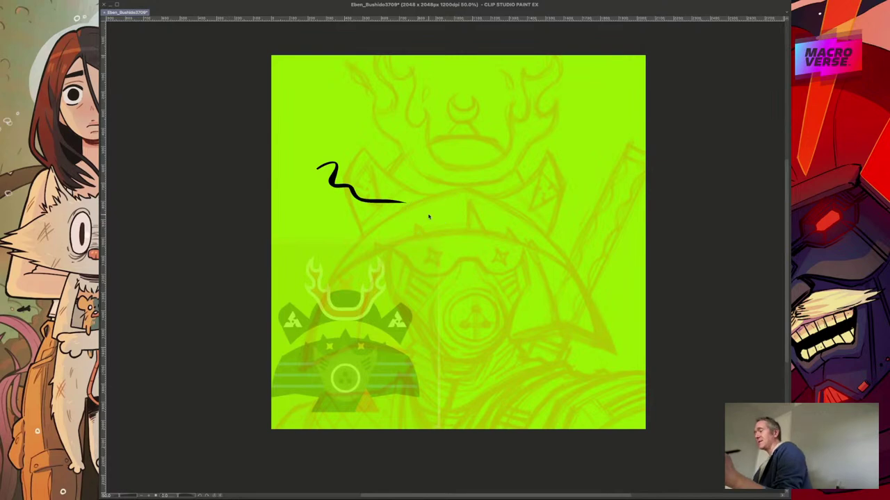
key(ctrl+z)
drag(297, 192, 353, 206)
key(ctrl+z)
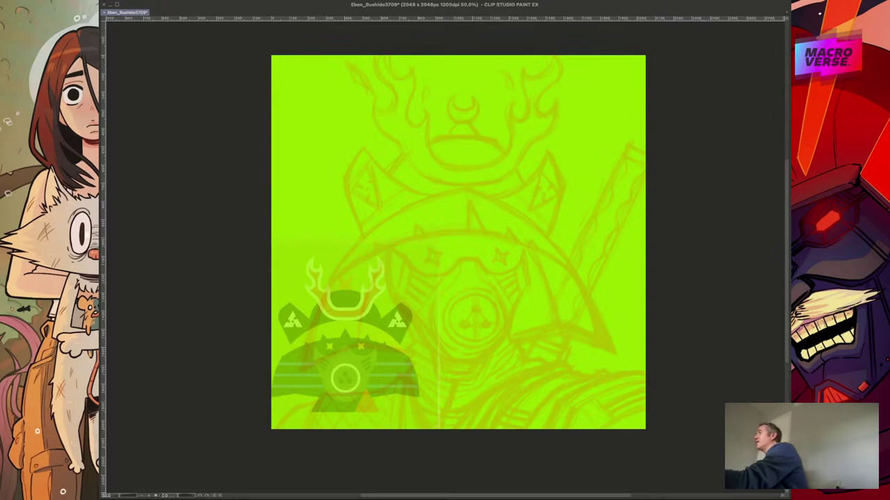
drag(354, 155, 433, 177)
key(ctrl+z)
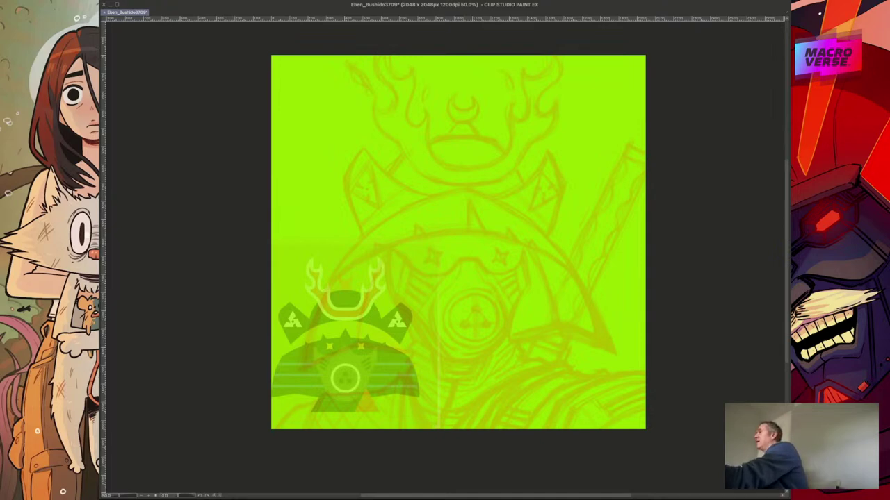
mouse_move(320, 189)
mouse_down()
mouse_move(360, 171)
mouse_move(374, 191)
mouse_move(483, 197)
mouse_up()
key(ctrl+z)
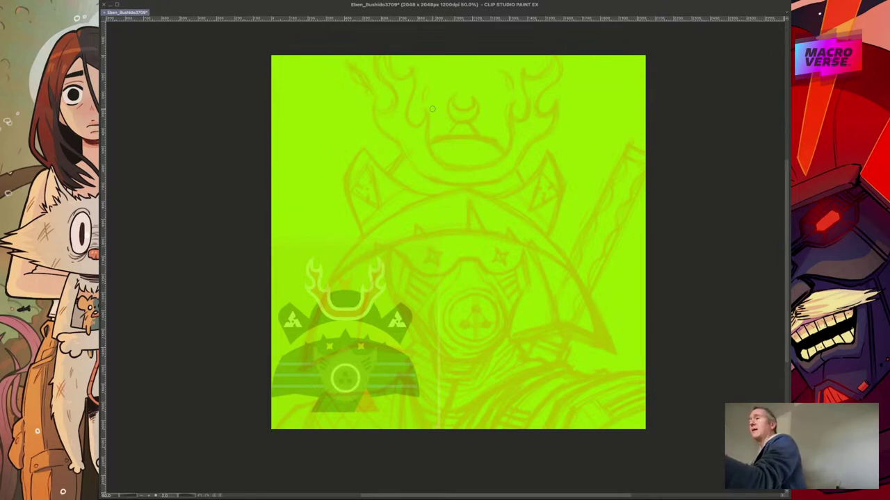
- Ink the flame crest's inner contour with thinner tapered black lines, erasing and redrawing its bottom as a flatter curve
mouse_move(423, 108)
mouse_down()
mouse_move(439, 162)
mouse_move(472, 172)
mouse_move(491, 164)
mouse_move(510, 141)
mouse_move(507, 109)
mouse_move(513, 104)
mouse_move(518, 117)
mouse_move(527, 111)
mouse_move(521, 75)
mouse_move(532, 60)
mouse_move(524, 67)
mouse_move(533, 77)
mouse_move(543, 45)
mouse_up()
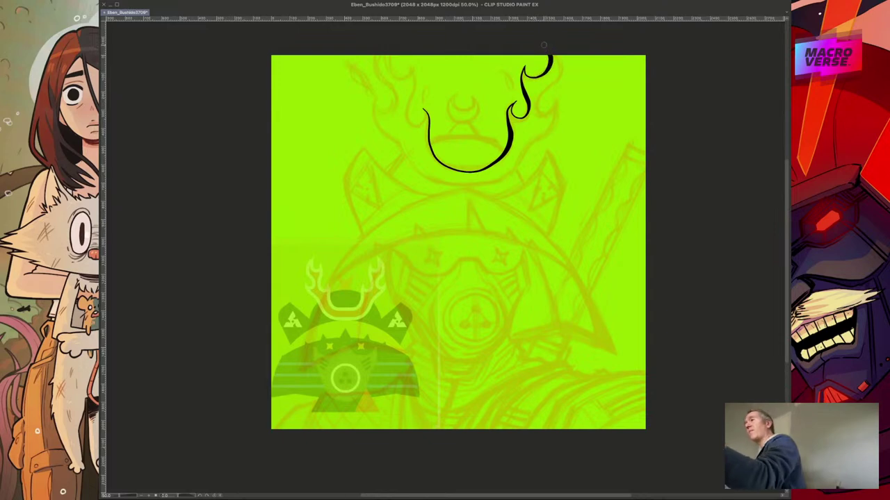
mouse_move(422, 109)
mouse_down()
mouse_move(412, 125)
mouse_move(405, 109)
mouse_move(415, 79)
mouse_move(405, 65)
mouse_move(400, 78)
mouse_move(387, 66)
mouse_move(396, 47)
mouse_up()
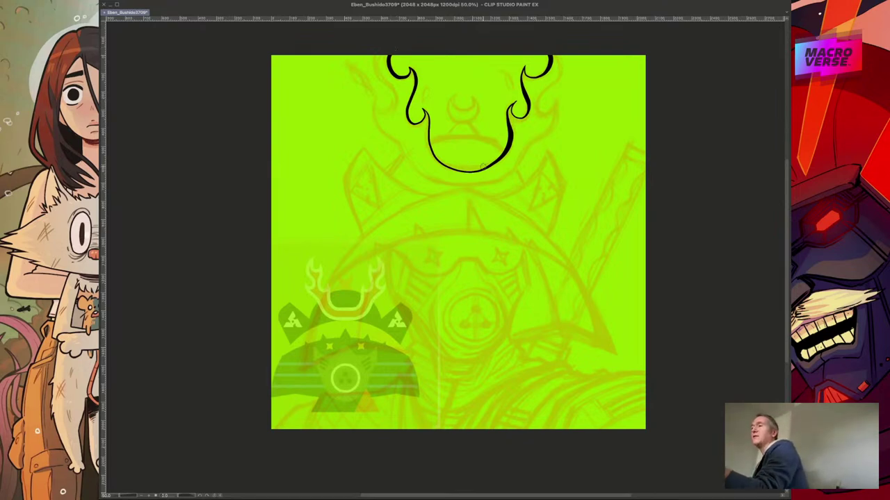
drag(479, 178, 457, 174)
key(p)
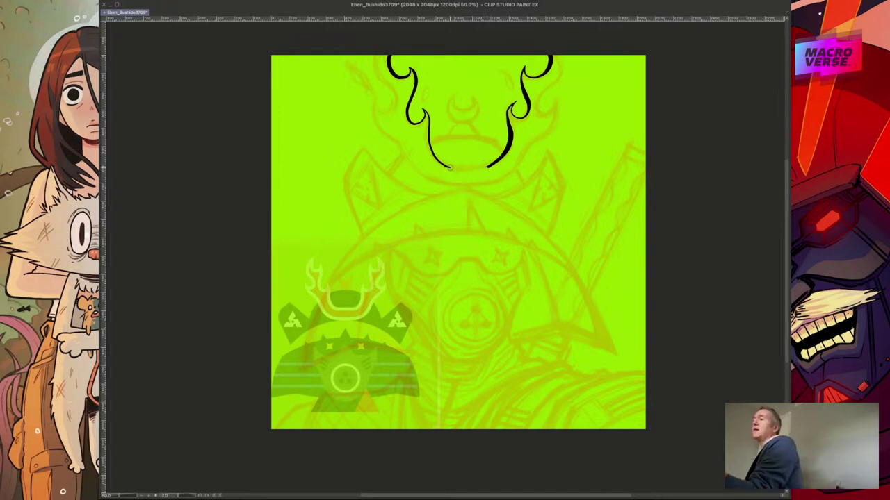
drag(459, 169, 485, 168)
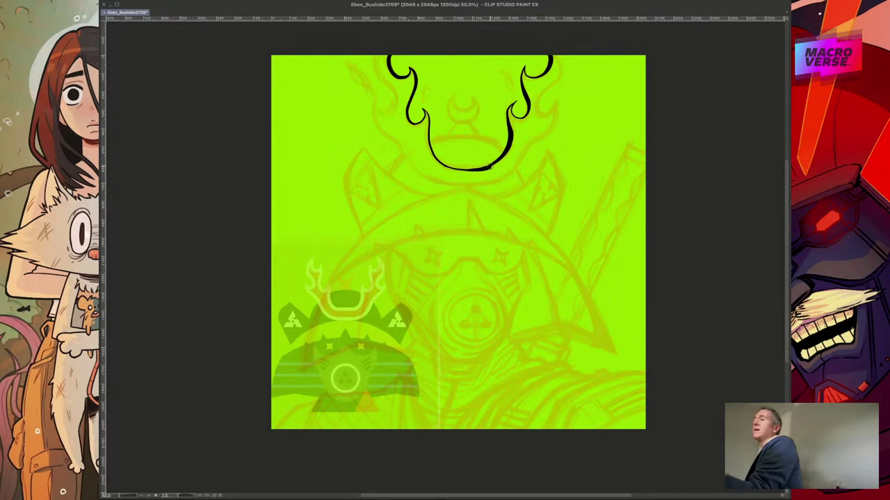
key(ctrl+z)
mouse_move(449, 166)
mouse_down()
mouse_move(483, 166)
mouse_move(450, 167)
mouse_move(493, 164)
mouse_move(434, 160)
mouse_up()
key(ctrl+z)
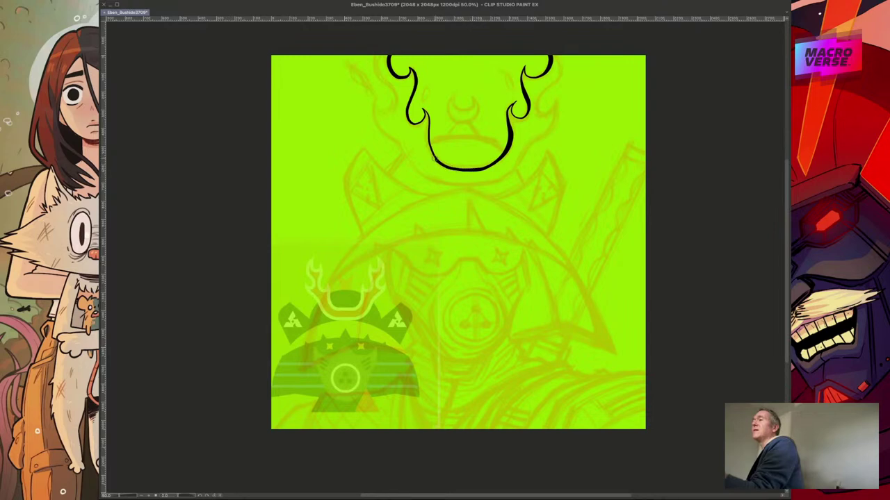
key(ctrl+z)
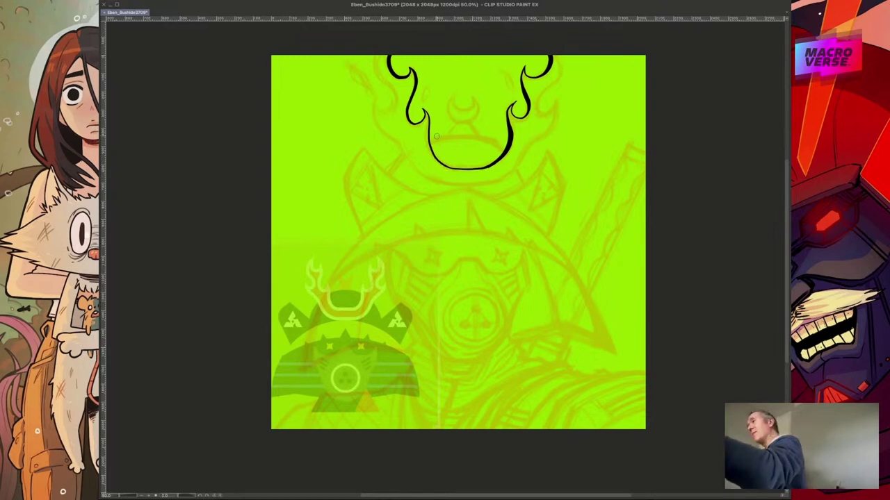
mouse_move(429, 136)
mouse_down()
mouse_move(444, 164)
mouse_move(485, 166)
mouse_up()
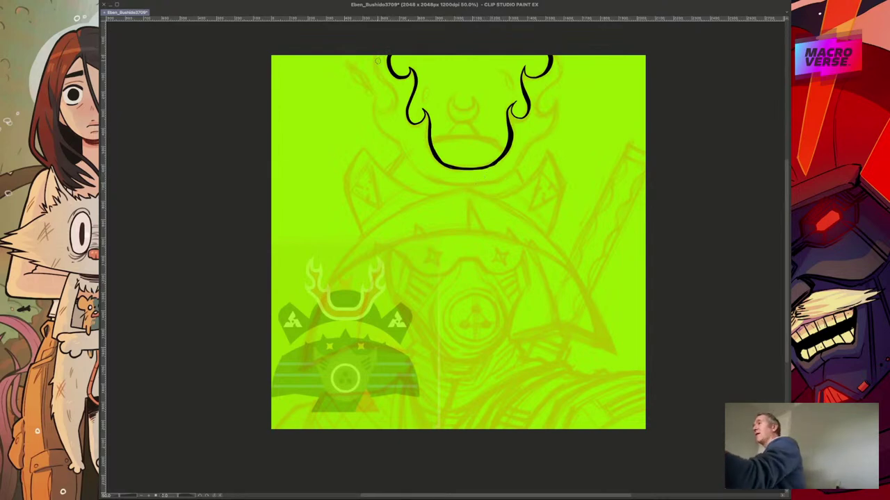
- Ink the flame crest's outer contour in black, erasing and redrawing the bottom center of the curve
mouse_move(376, 99)
mouse_down()
mouse_move(376, 109)
mouse_move(393, 103)
mouse_move(373, 68)
mouse_move(384, 50)
mouse_up()
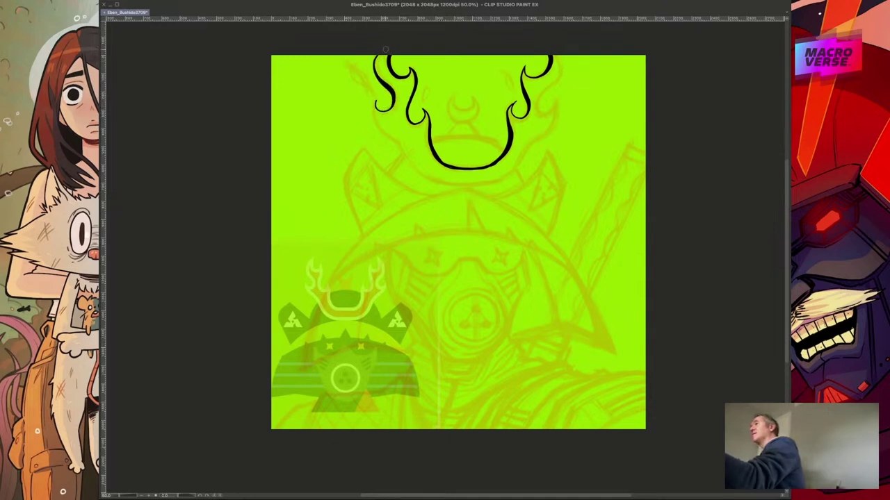
mouse_move(375, 103)
mouse_down()
mouse_move(384, 132)
mouse_move(427, 179)
mouse_move(474, 189)
mouse_move(494, 182)
mouse_move(554, 122)
mouse_move(554, 106)
mouse_move(536, 114)
mouse_move(562, 66)
mouse_move(545, 43)
mouse_up()
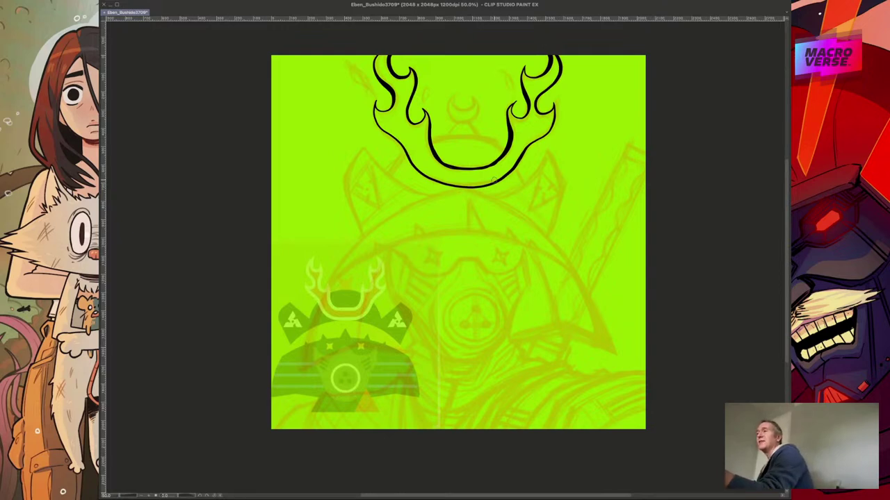
key(e)
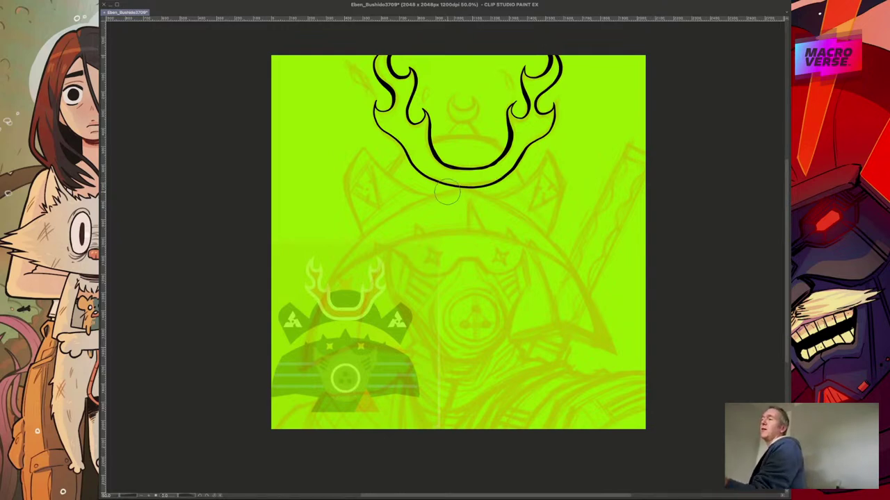
mouse_move(462, 196)
mouse_down()
mouse_move(500, 187)
mouse_move(448, 191)
mouse_up()
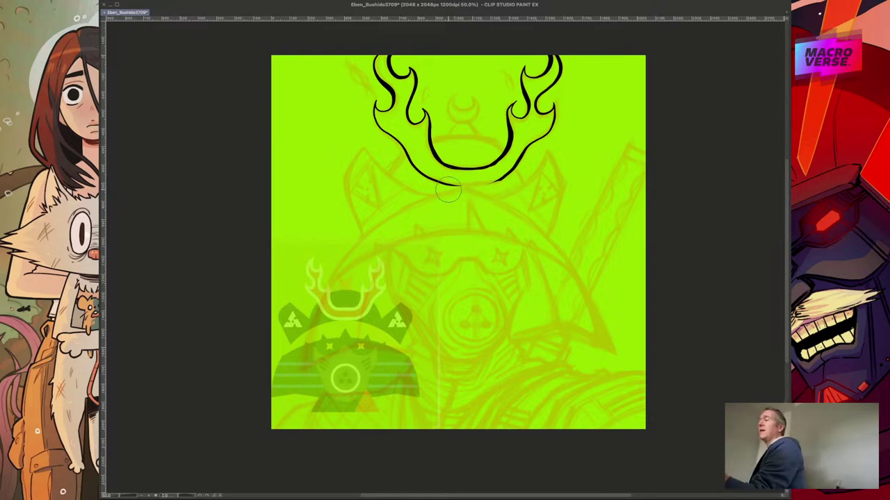
mouse_move(445, 182)
mouse_down()
mouse_move(481, 186)
mouse_move(508, 172)
mouse_move(442, 185)
mouse_move(412, 159)
mouse_up()
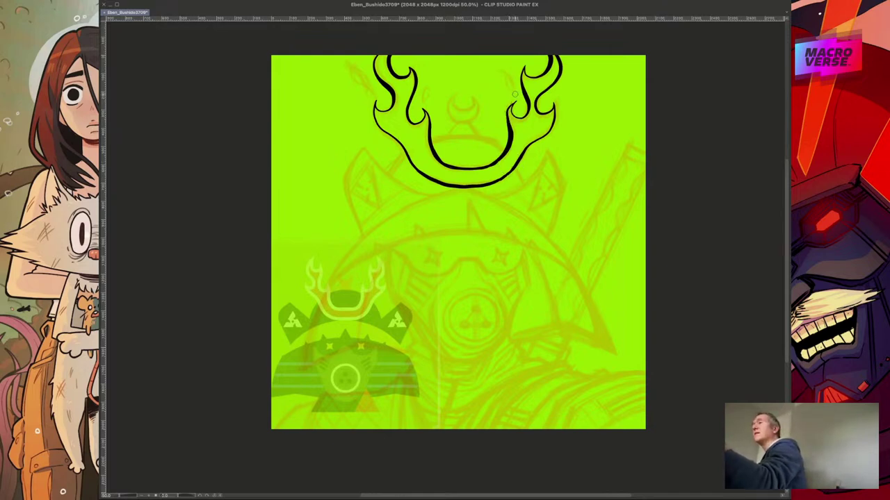
- Ink the small loose flame licks beside both prongs of the crest
mouse_move(503, 73)
mouse_down()
mouse_move(513, 93)
mouse_move(501, 75)
mouse_up()
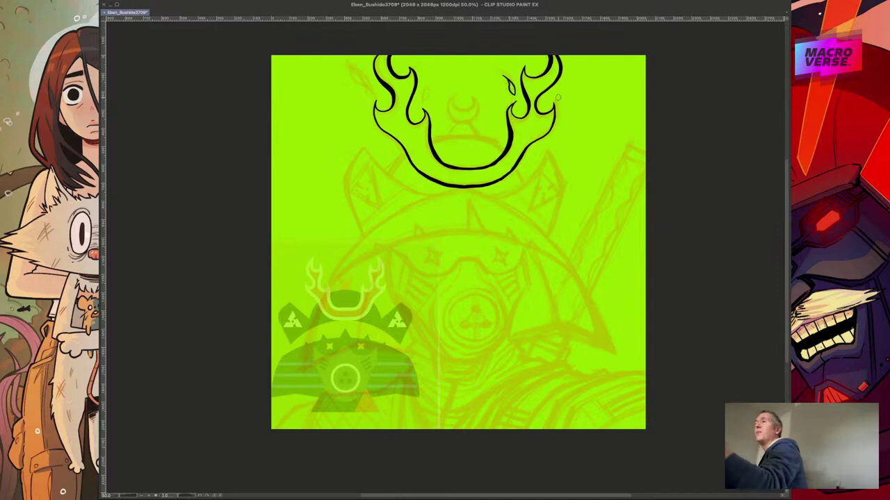
drag(555, 102, 557, 83)
drag(375, 95, 351, 65)
drag(375, 93, 346, 58)
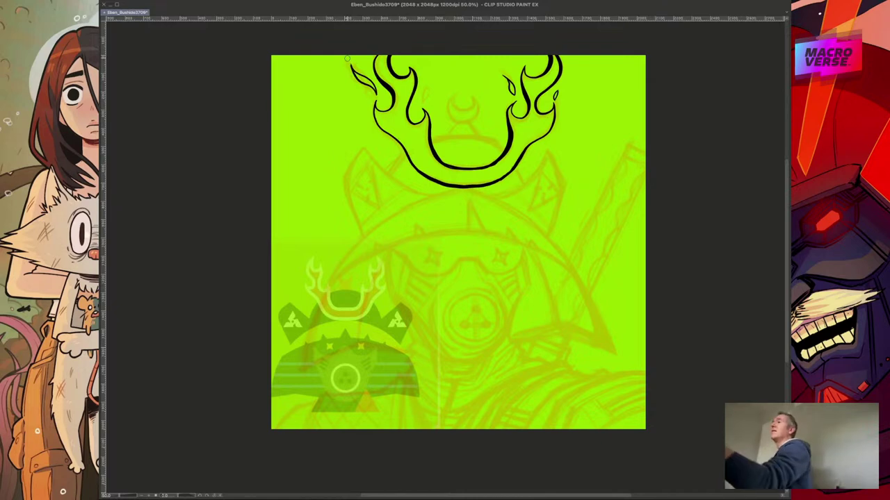
drag(423, 101, 428, 88)
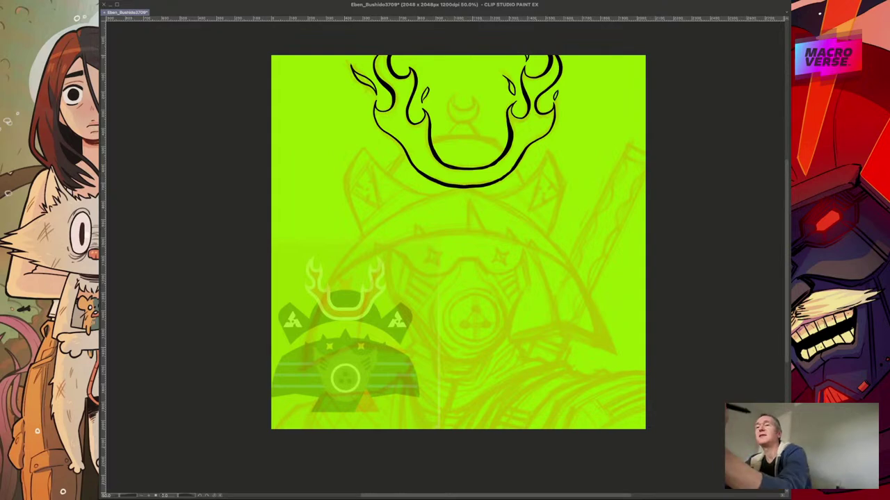
- Fade the inked flame crest to a guide and hide the small reference image
key(ctrl+z)
key(ctrl+y)
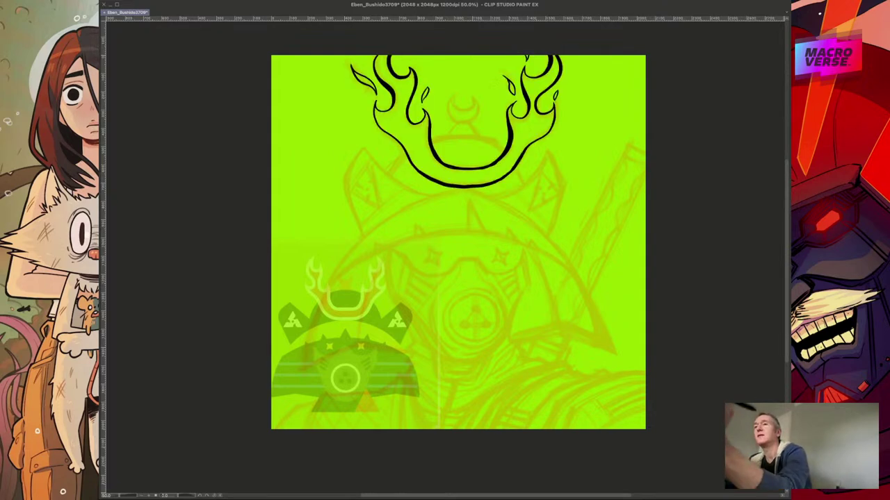
key(ctrl+z)
key(ctrl+z)
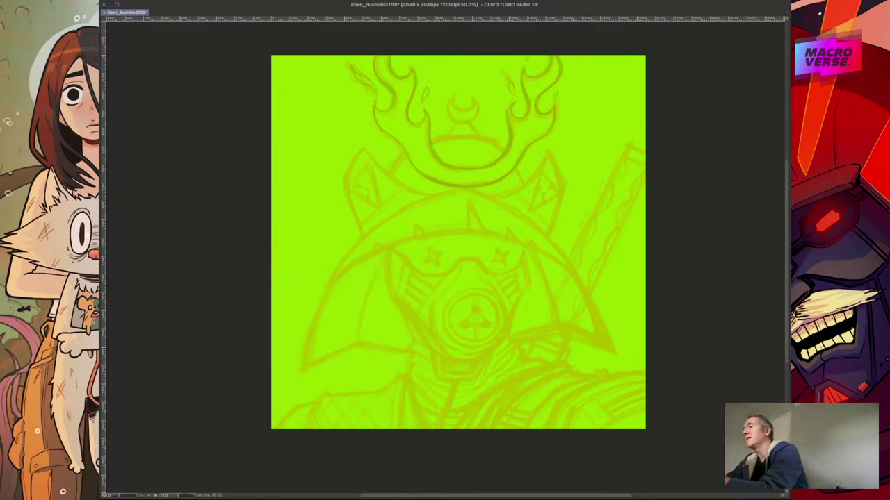
- Ink the helmet brim's lower edge in black from its left tip past the central spike, including the small jagged nicks
mouse_move(300, 369)
mouse_down()
mouse_move(326, 291)
mouse_move(375, 251)
mouse_up()
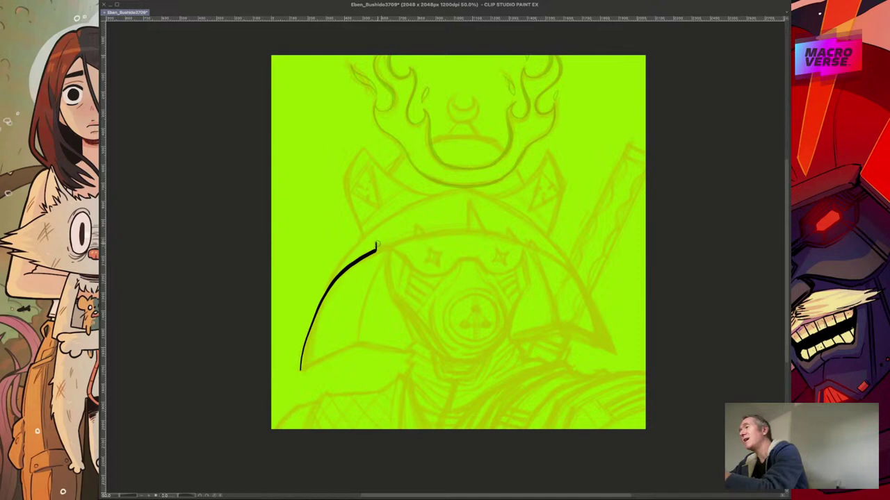
mouse_move(377, 245)
mouse_down()
mouse_move(416, 236)
mouse_move(417, 225)
mouse_move(421, 233)
mouse_move(418, 221)
mouse_move(431, 235)
mouse_move(465, 232)
mouse_move(473, 210)
mouse_move(486, 233)
mouse_up()
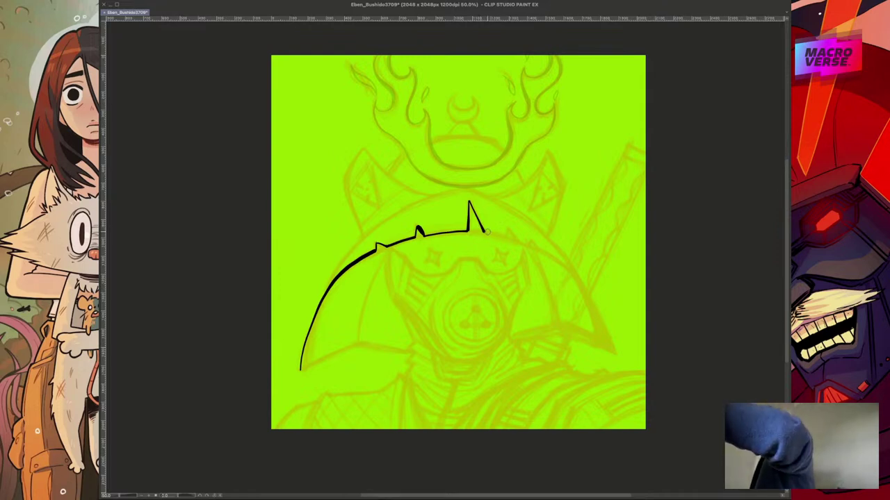
drag(483, 232, 503, 236)
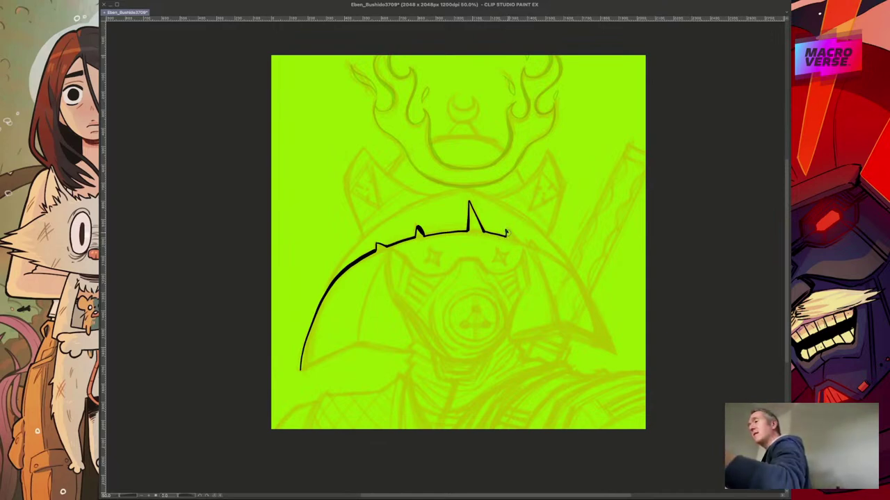
drag(507, 232, 536, 248)
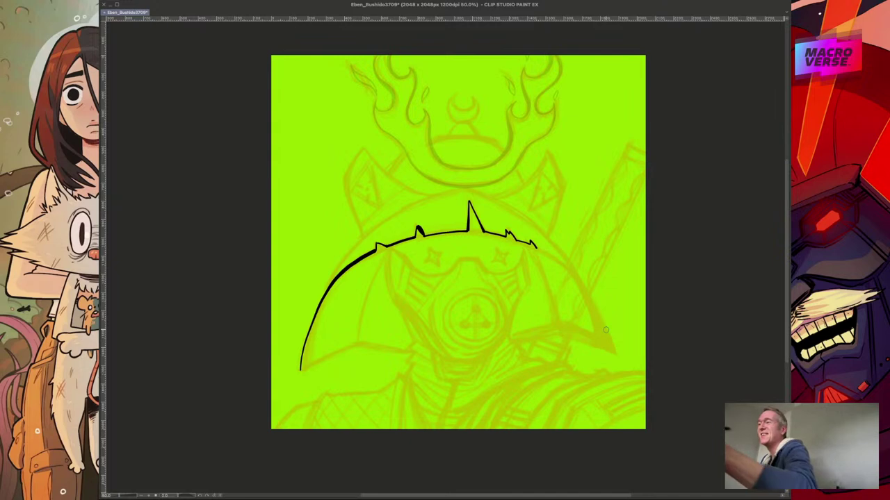
drag(615, 356, 603, 327)
key(ctrl+z)
mouse_move(540, 249)
mouse_down()
mouse_move(586, 286)
mouse_move(613, 352)
mouse_up()
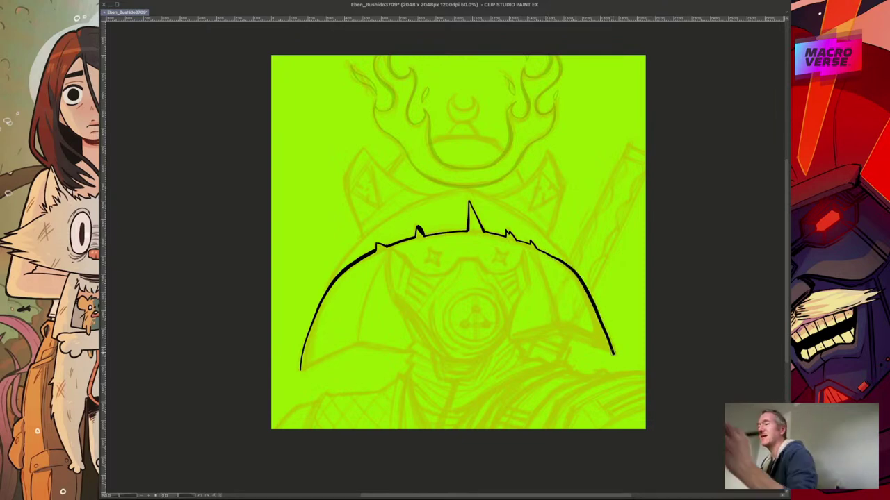
key(ctrl+z)
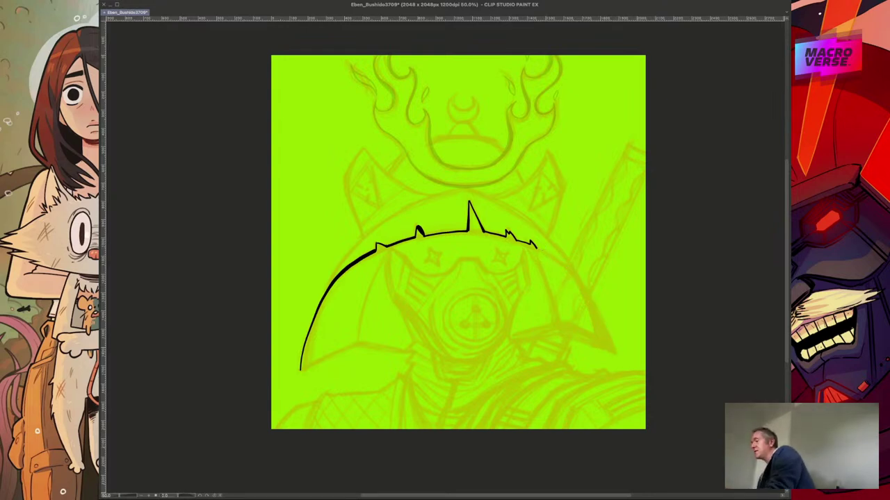
- Rotate the canvas counterclockwise and ink the right end of the brim's lower edge as a thickened, tapered curve down to its tip
click(199, 497)
drag(199, 497, 200, 497)
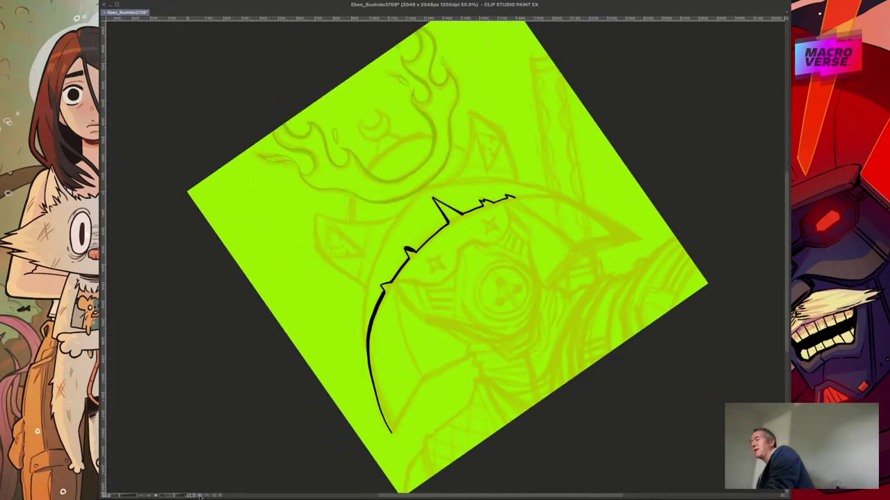
click(200, 496)
click(200, 496)
click(200, 497)
click(199, 496)
click(200, 496)
click(199, 497)
click(200, 496)
click(200, 496)
click(200, 497)
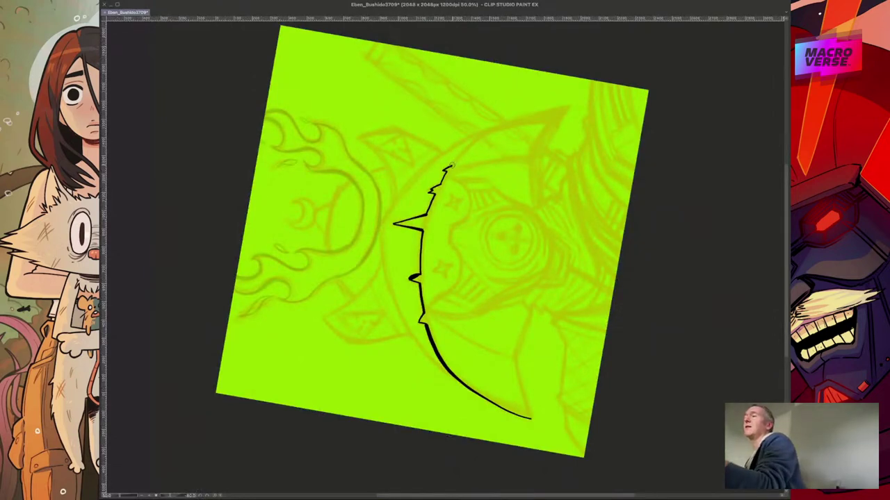
mouse_move(450, 167)
mouse_down()
mouse_move(491, 132)
mouse_move(556, 111)
mouse_up()
key(ctrl+z)
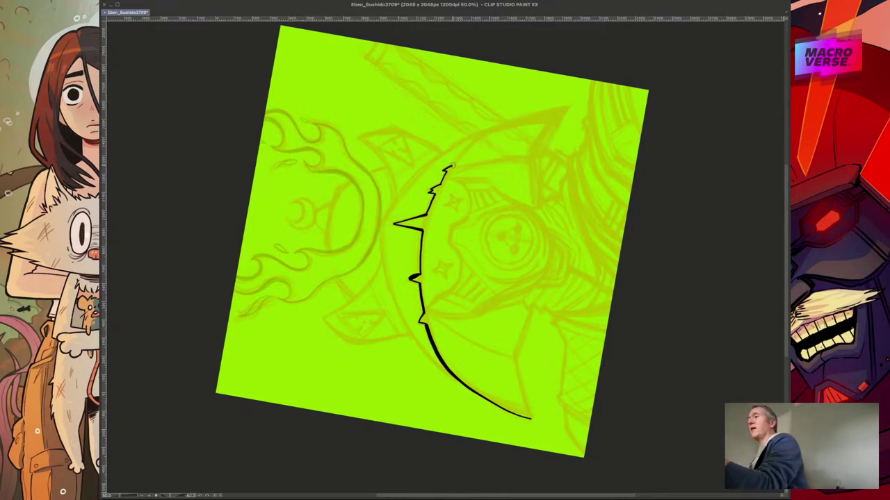
mouse_move(450, 167)
mouse_down()
mouse_move(490, 131)
mouse_move(572, 108)
mouse_up()
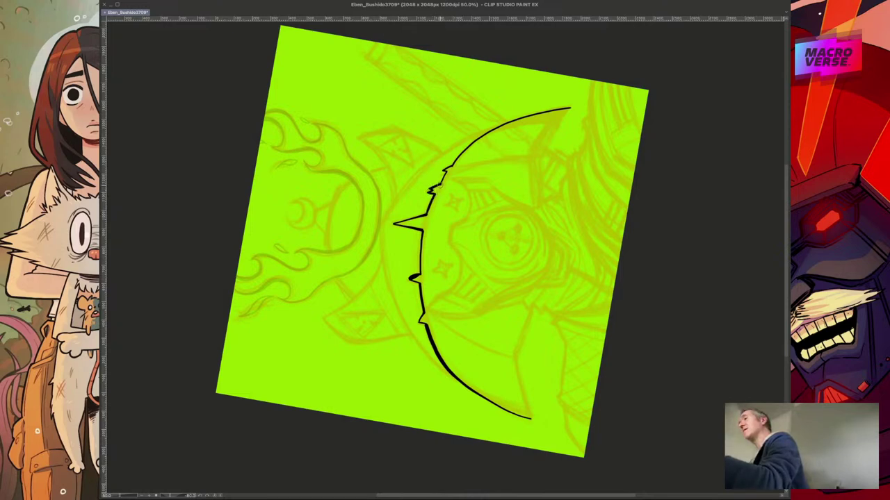
mouse_move(438, 175)
mouse_down()
mouse_move(496, 126)
mouse_move(572, 106)
mouse_up()
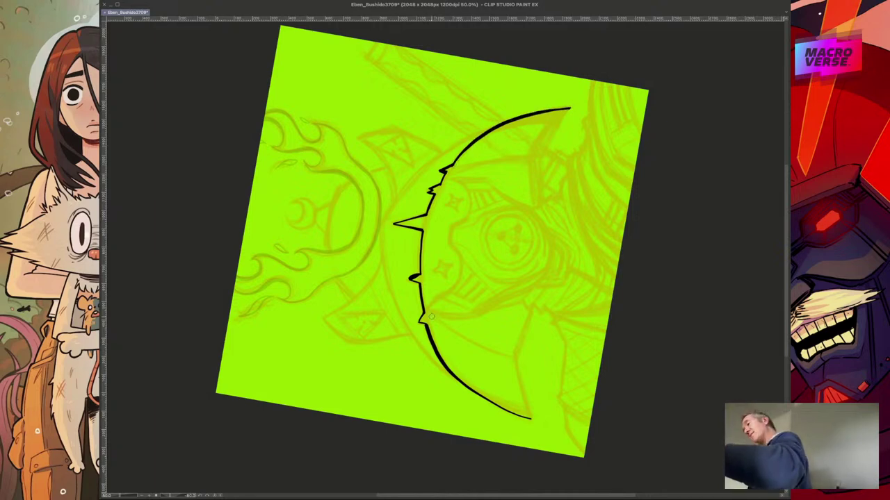
- Thicken the ink line of the brim's lower edge along its left half and around the spikes
mouse_move(526, 416)
mouse_down()
mouse_move(458, 378)
mouse_move(433, 342)
mouse_move(418, 227)
mouse_move(396, 224)
mouse_move(426, 216)
mouse_move(424, 206)
mouse_move(426, 215)
mouse_move(434, 193)
mouse_up()
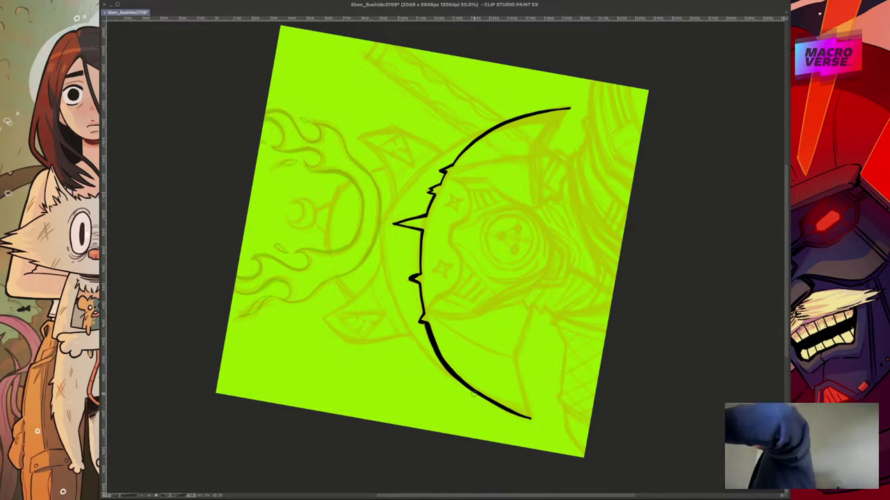
drag(495, 406, 429, 358)
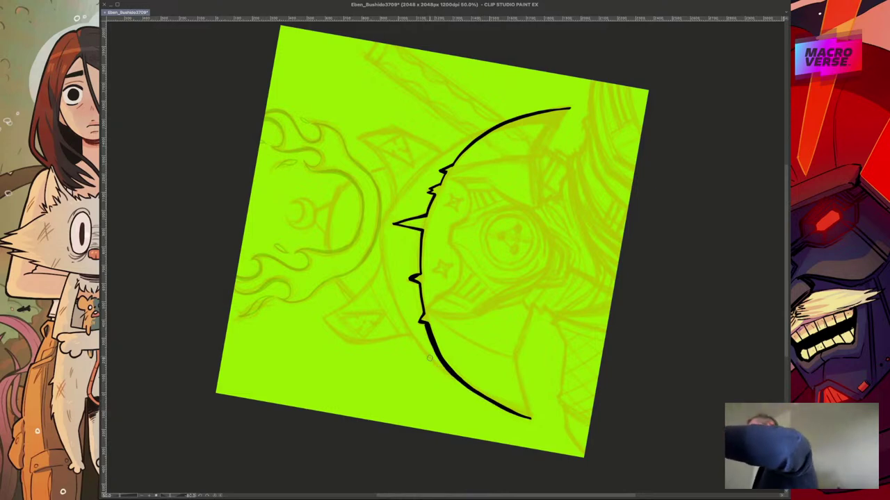
mouse_move(479, 396)
mouse_down()
mouse_move(420, 346)
mouse_move(399, 313)
mouse_move(381, 221)
mouse_move(390, 285)
mouse_move(427, 350)
mouse_up()
key(super+z)
- Ink the left half of the brim's upper edge as a tapered curve from the peak to the left tip, redoing unsatisfactory strokes
mouse_move(381, 224)
mouse_down()
mouse_move(396, 305)
mouse_move(429, 355)
mouse_up()
key(ctrl+z)
mouse_move(381, 224)
mouse_down()
mouse_move(385, 273)
mouse_move(411, 335)
mouse_move(451, 381)
mouse_move(523, 420)
mouse_up()
key(ctrl+z)
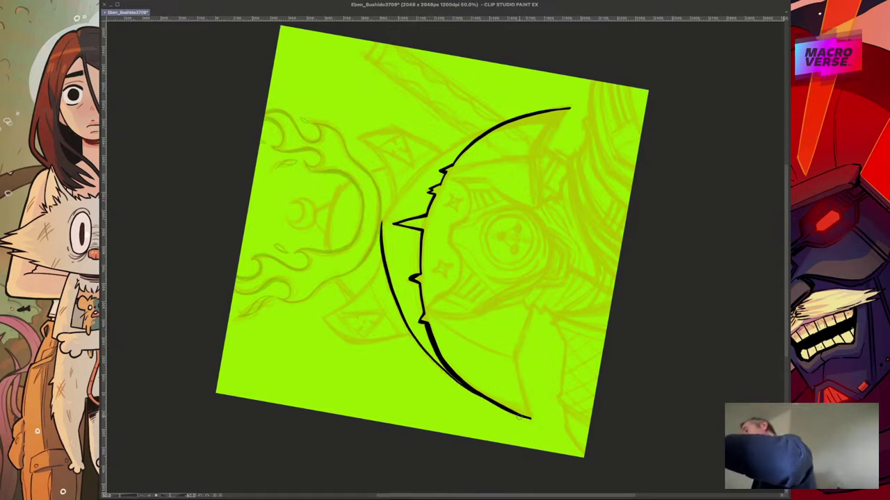
drag(388, 275, 411, 328)
key(super+z)
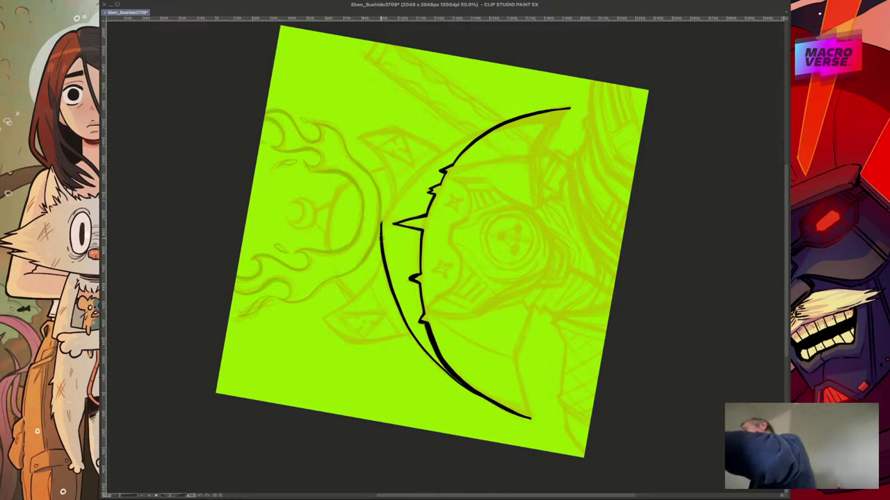
drag(387, 272, 413, 334)
key(super+z)
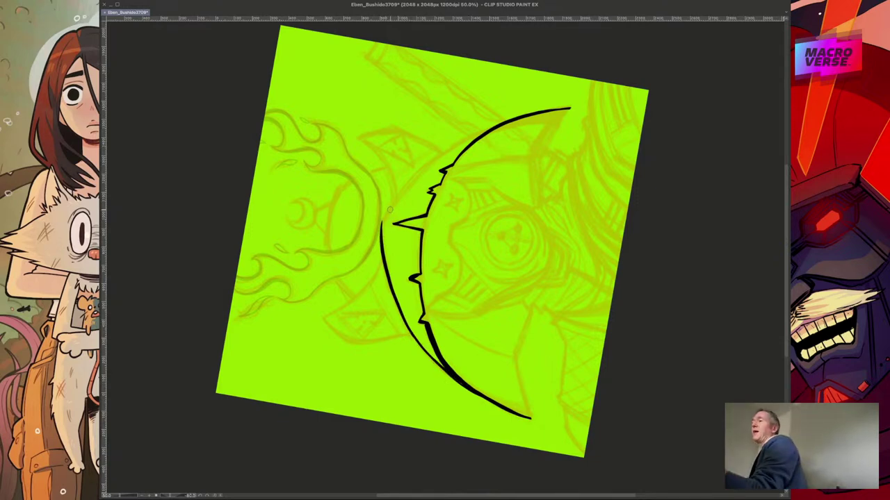
- Ink and thicken the right half of the brim's upper edge to the right tip, and reset the canvas rotation to upright
mouse_move(381, 223)
mouse_down()
mouse_move(439, 155)
mouse_move(516, 117)
mouse_up()
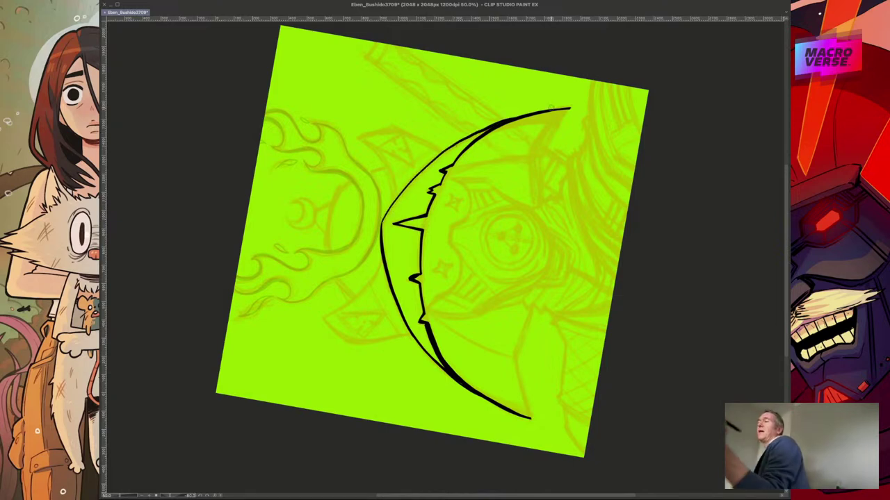
mouse_move(387, 210)
mouse_down()
mouse_move(460, 138)
mouse_move(523, 114)
mouse_move(578, 108)
mouse_up()
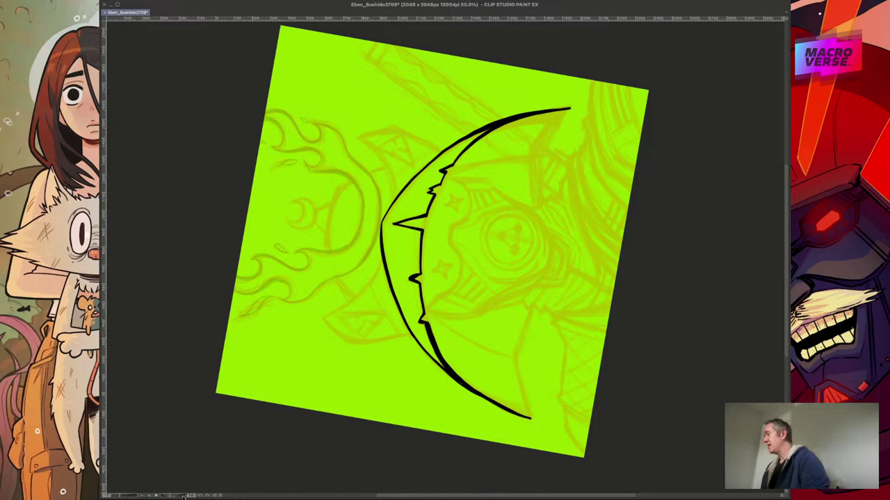
click(175, 496)
click(178, 495)
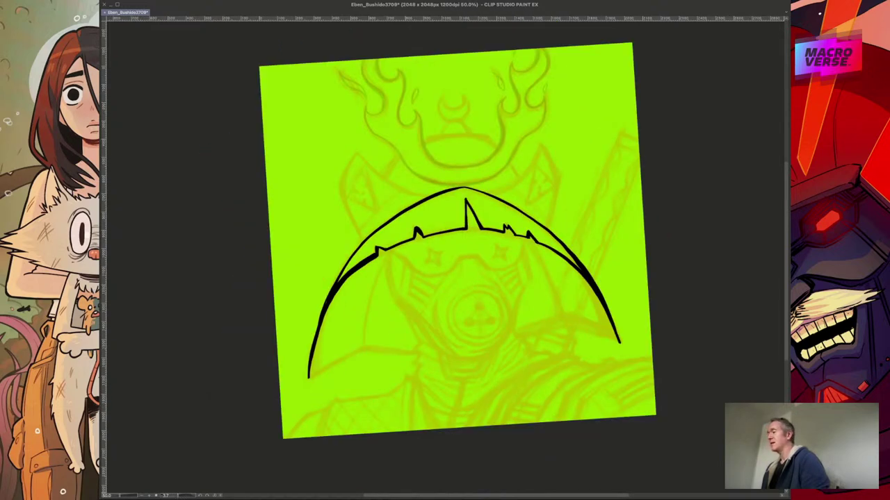
click(214, 496)
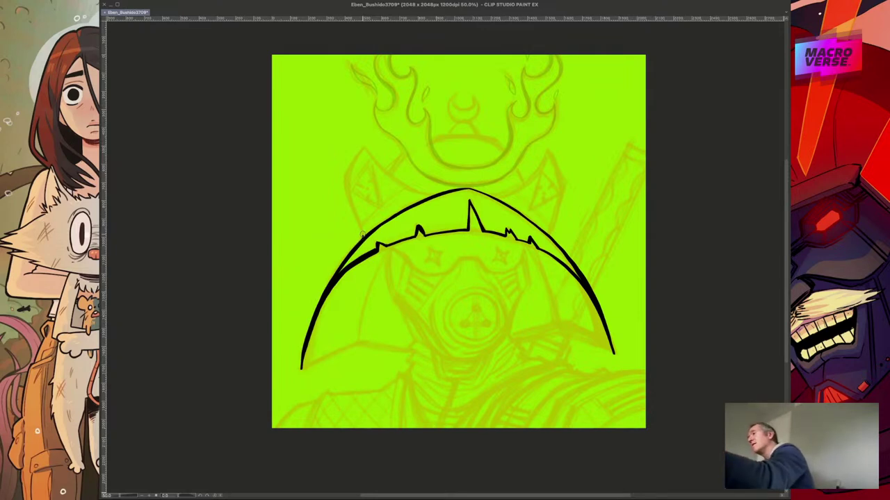
- Ink the outlines of both horn-shaped side pieces above the brim with tapered curves, redrawing the right one's outer edge
mouse_move(359, 219)
mouse_down()
mouse_move(347, 173)
mouse_move(366, 146)
mouse_move(390, 178)
mouse_move(433, 196)
mouse_up()
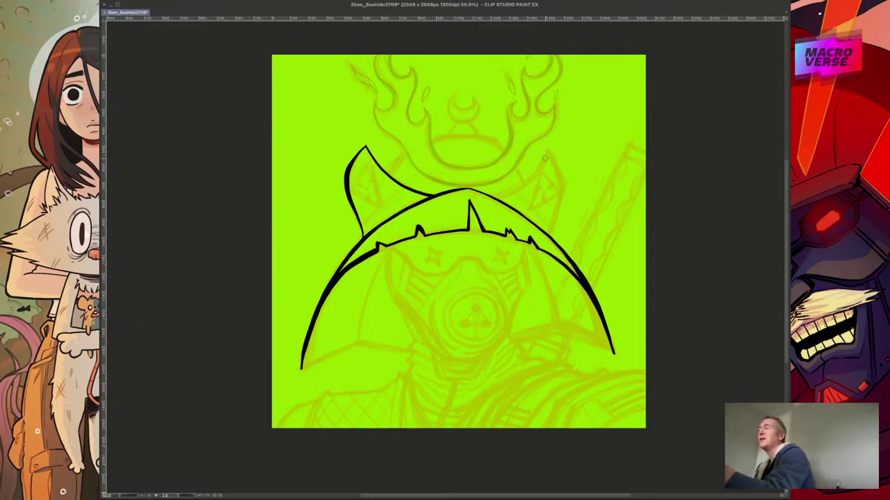
mouse_move(547, 150)
mouse_down()
mouse_move(522, 182)
mouse_move(493, 194)
mouse_up()
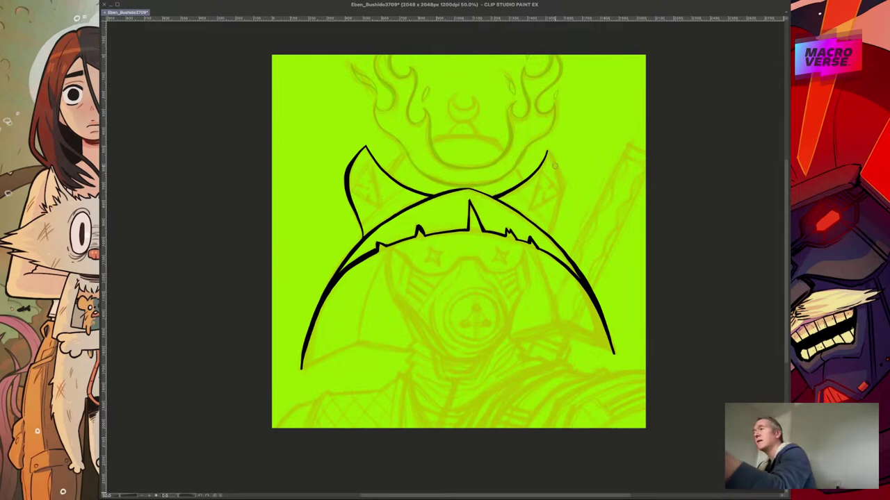
mouse_move(549, 238)
mouse_down()
mouse_move(559, 193)
mouse_move(552, 155)
mouse_up()
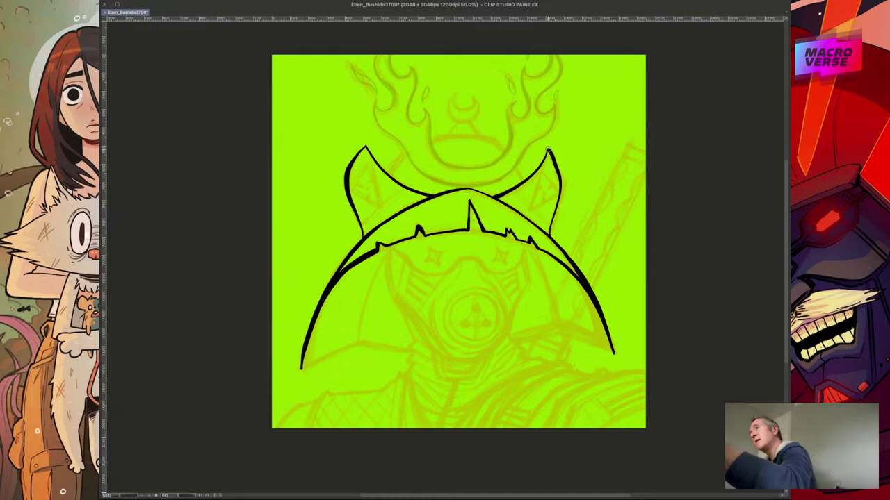
key(ctrl+z)
mouse_move(550, 239)
mouse_down()
mouse_move(560, 188)
mouse_move(545, 148)
mouse_up()
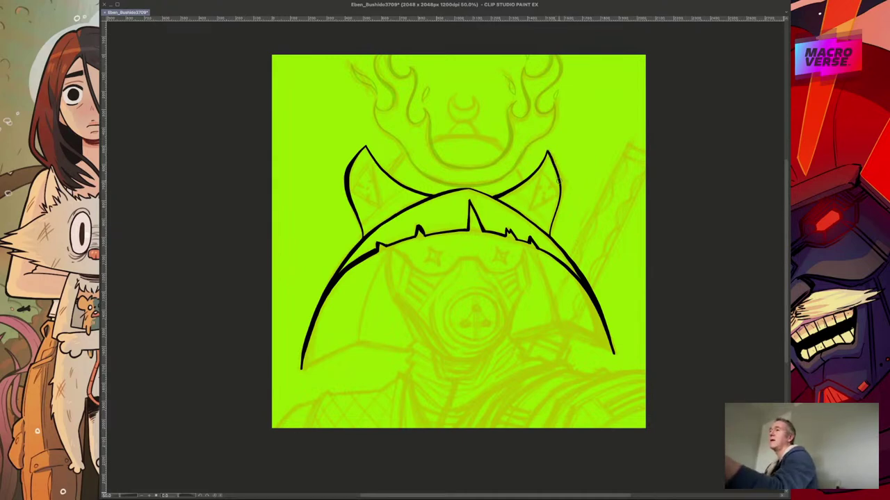
drag(556, 208, 549, 235)
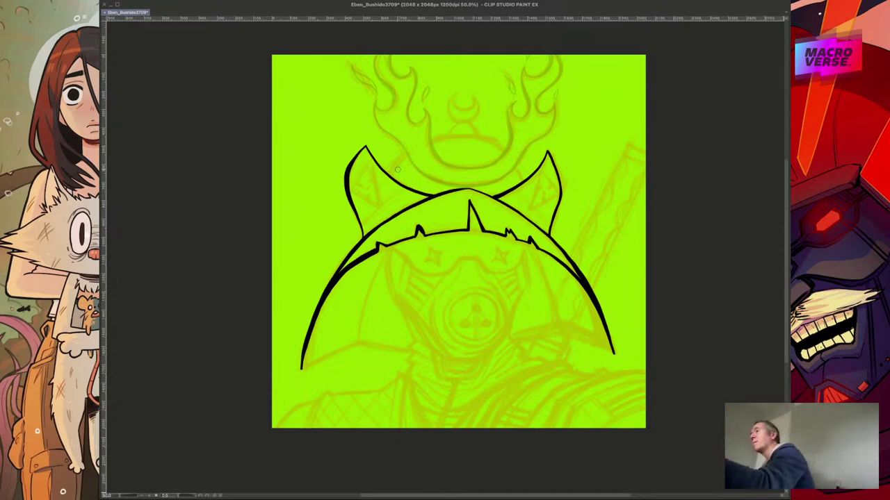
- Ink the left slope and flat top of the helmet crown between the side horns, redoing unsatisfactory strokes
drag(391, 174, 406, 153)
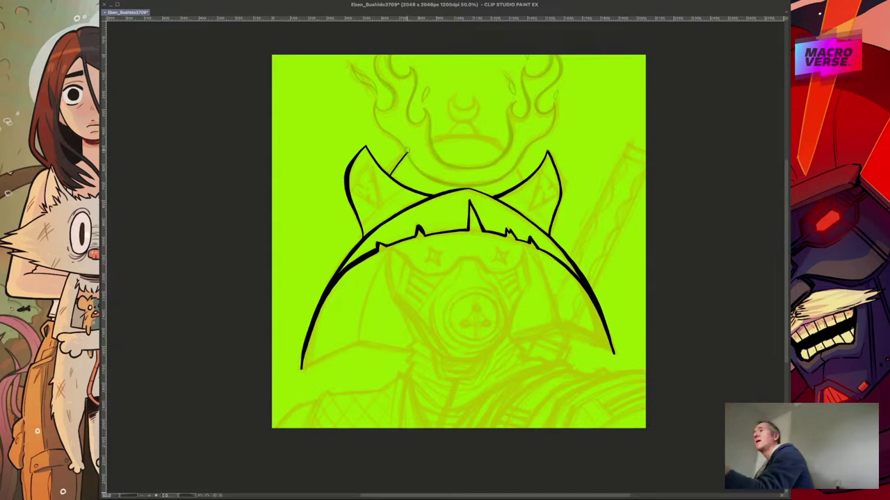
key(ctrl+z)
mouse_move(437, 139)
mouse_down()
mouse_move(392, 177)
mouse_move(420, 142)
mouse_up()
key(ctrl+z)
key(ctrl+z)
mouse_move(391, 175)
mouse_down()
mouse_move(436, 137)
mouse_move(494, 139)
mouse_move(524, 182)
mouse_up()
key(super+z)
- Ink the right slope of the helmet crown down to the right horn, undoing and redrawing the stroke for a cleaner curve
drag(494, 140, 524, 185)
key(ctrl+z)
drag(491, 139, 522, 184)
key(ctrl+z)
drag(490, 139, 524, 184)
key(ctrl+z)
drag(497, 143, 525, 185)
key(ctrl+z)
drag(492, 140, 521, 184)
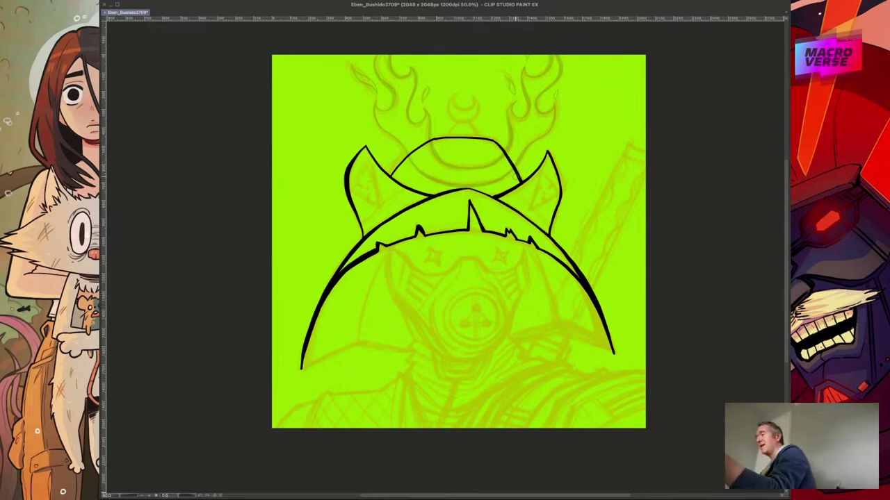
- Thicken the ink lines of the helmet crown's left slope and top edge
drag(435, 140, 393, 175)
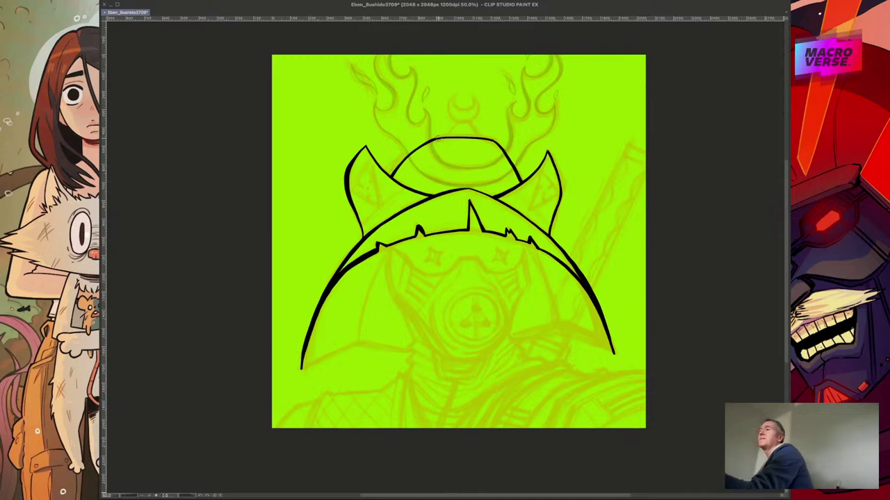
drag(444, 138, 490, 141)
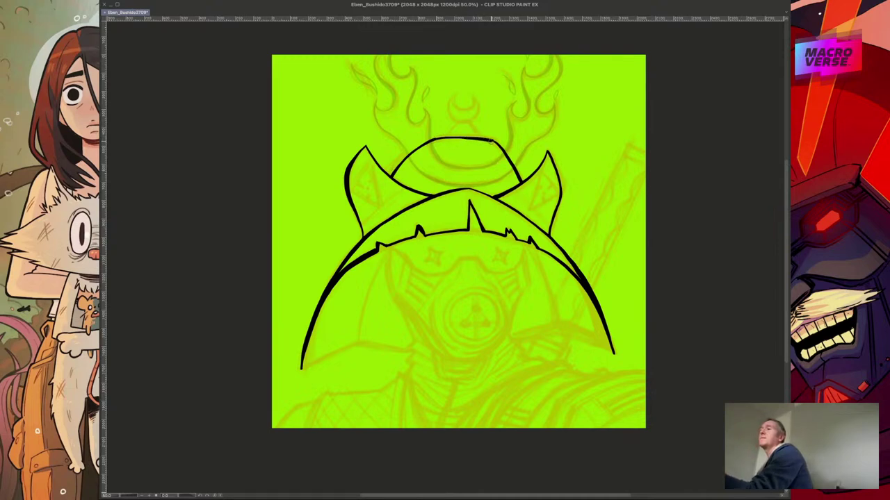
key(super+z)
drag(433, 139, 489, 140)
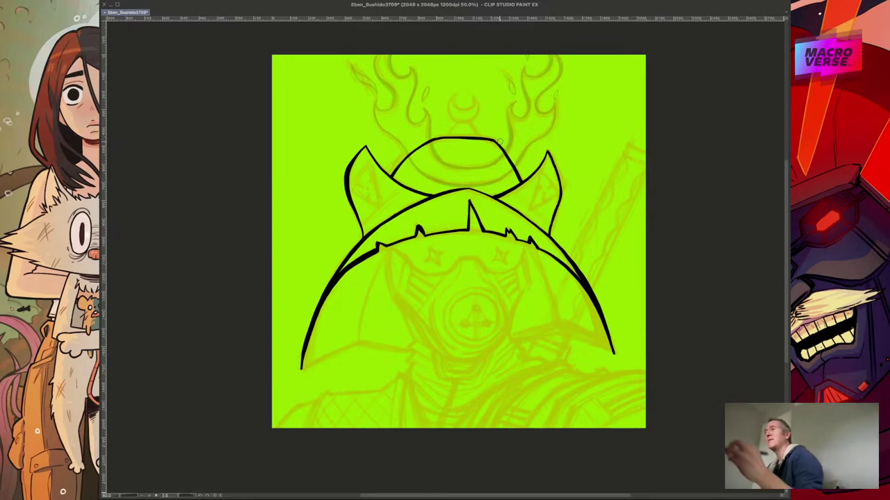
- Erase the helmet crown's upper right corner, redraw it as a rounder curve, and compare it with the previous state
drag(487, 140, 507, 160)
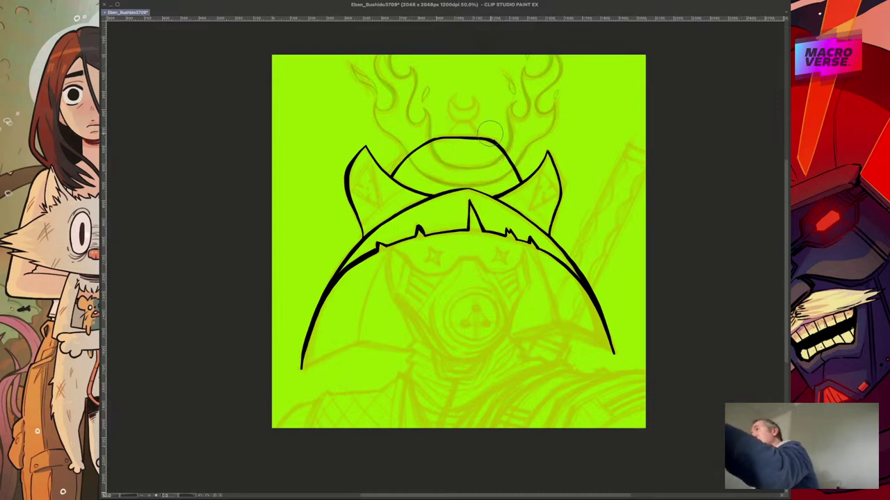
drag(483, 129, 505, 143)
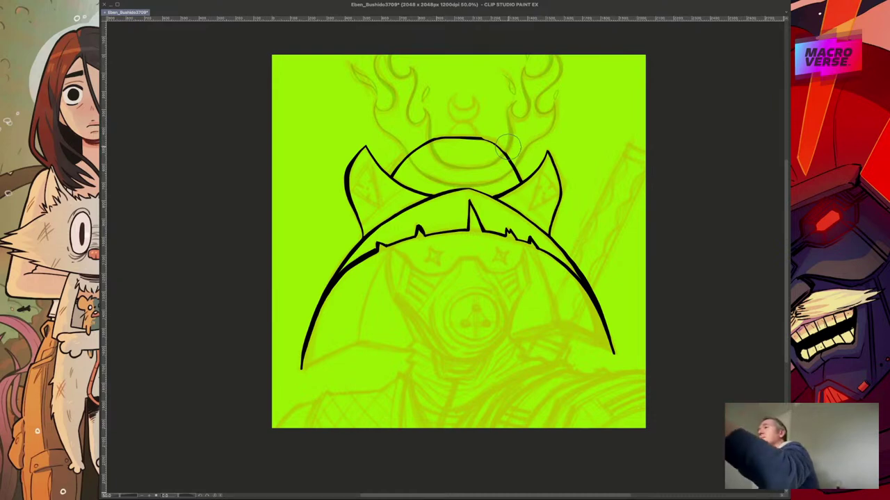
drag(484, 139, 506, 155)
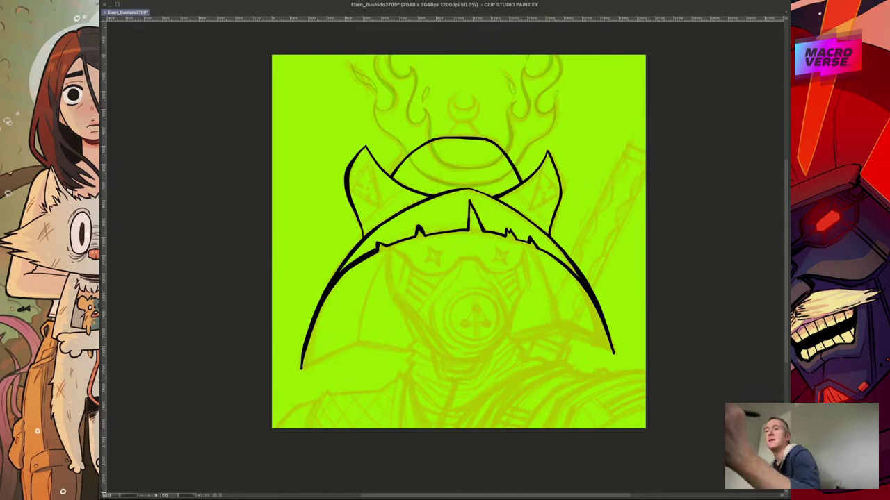
key(super+z)
key(super+y)
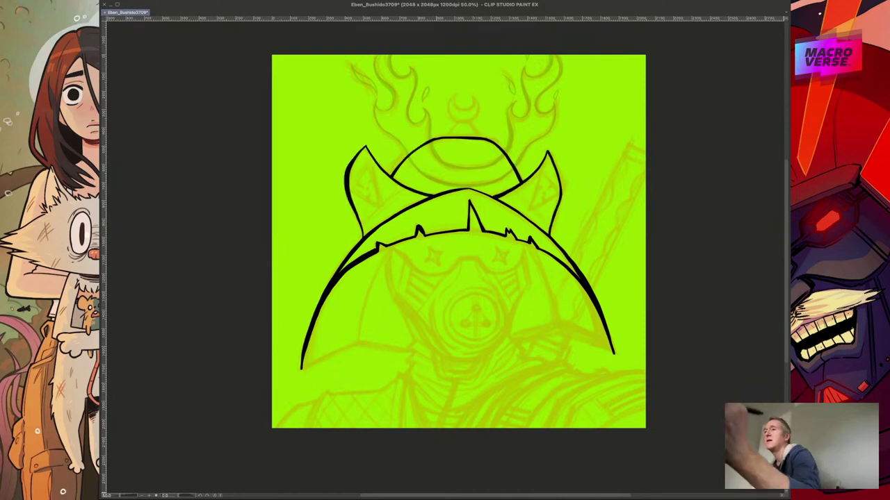
key(ctrl+z)
key(ctrl+y)
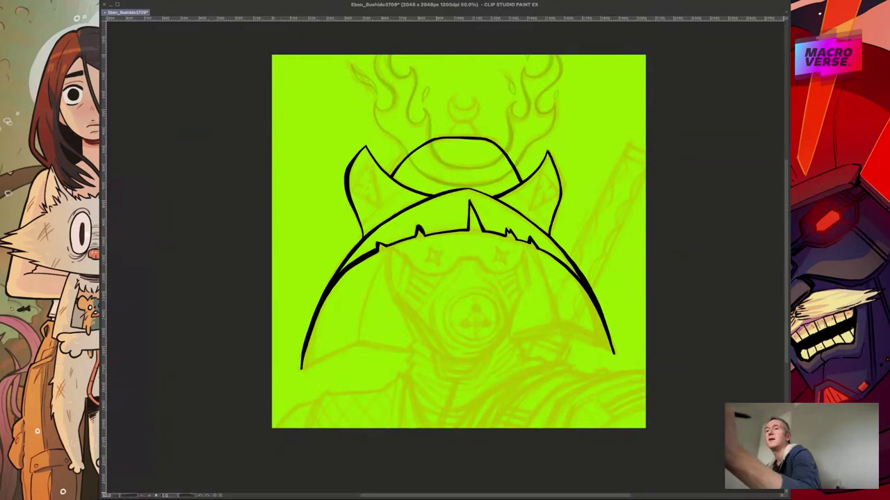
- Ink the crescent moon ornament and its small pedestal on top of the helmet crown
key(ctrl+z)
key(ctrl+y)
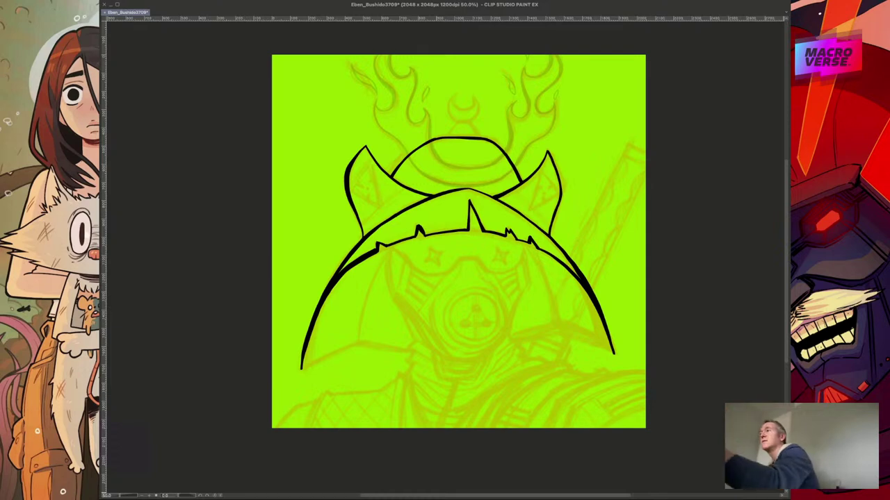
mouse_move(456, 124)
mouse_down()
mouse_move(446, 137)
mouse_move(480, 141)
mouse_up()
mouse_move(457, 93)
mouse_down()
mouse_move(454, 106)
mouse_move(472, 101)
mouse_move(470, 91)
mouse_move(450, 97)
mouse_move(457, 123)
mouse_up()
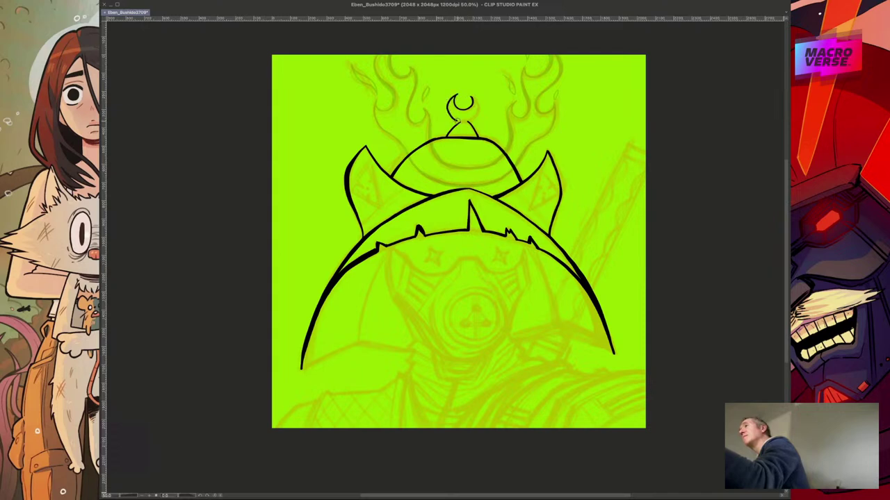
mouse_move(471, 93)
mouse_down()
mouse_move(481, 116)
mouse_move(470, 122)
mouse_move(477, 102)
mouse_move(479, 115)
mouse_move(469, 126)
mouse_move(477, 103)
mouse_move(469, 123)
mouse_up()
key(super+z)
key(super+z)
key(super+z)
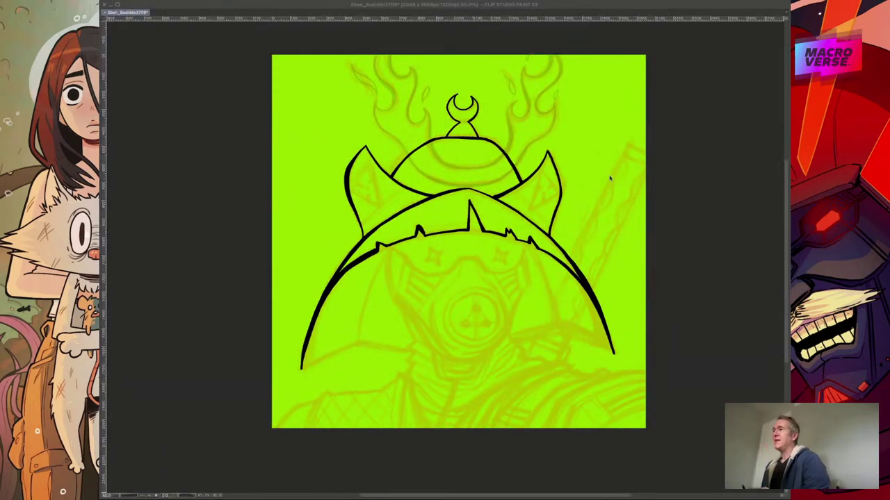
- Show the inked flame crest and the faded helmet emblem reference together with the helmet lines
scroll(485, 179, down, 1)
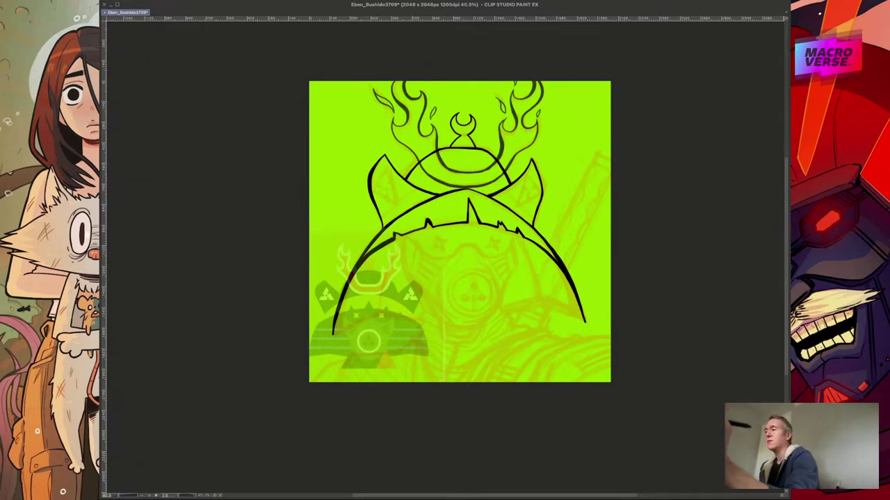
key(ctrl+z)
key(ctrl+y)
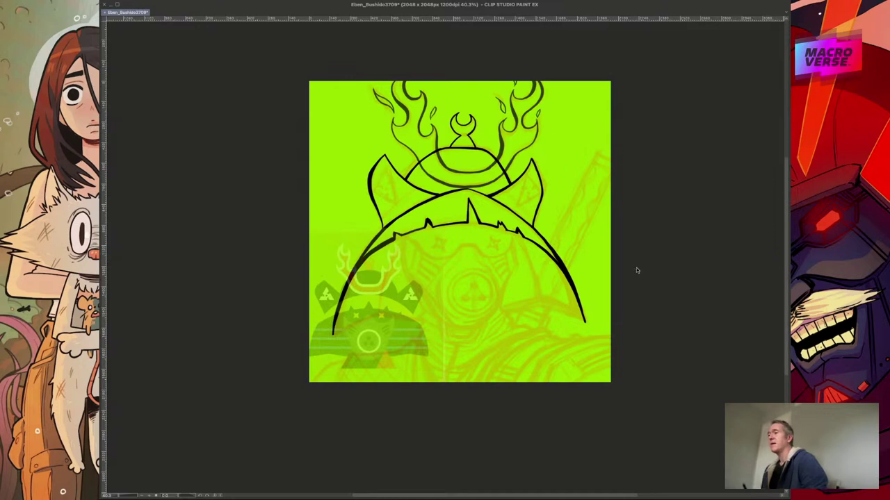
scroll(637, 271, up, 1)
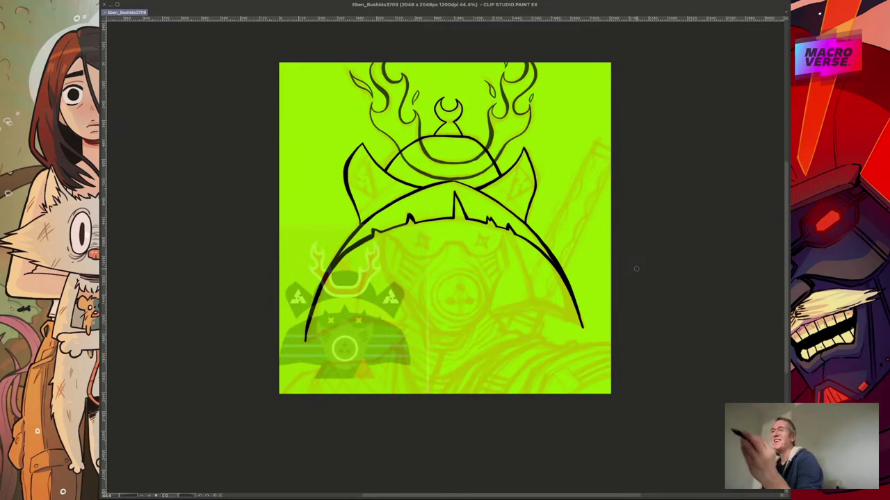
key(ctrl+z)
key(ctrl+y)
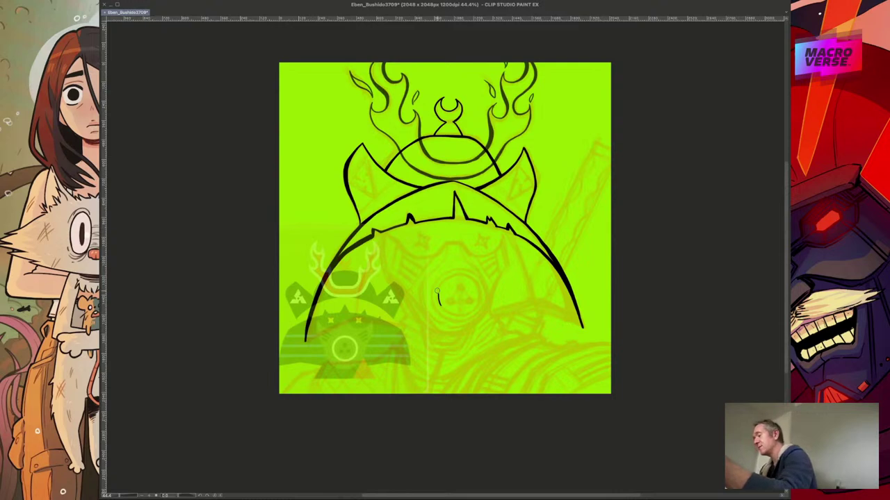
- Ink the mask's round respirator as a bold inner circle with a thinner ring around it
mouse_move(438, 303)
mouse_down()
mouse_move(447, 276)
mouse_move(437, 294)
mouse_move(442, 306)
mouse_move(476, 309)
mouse_move(479, 295)
mouse_move(463, 276)
mouse_up()
key(ctrl+z)
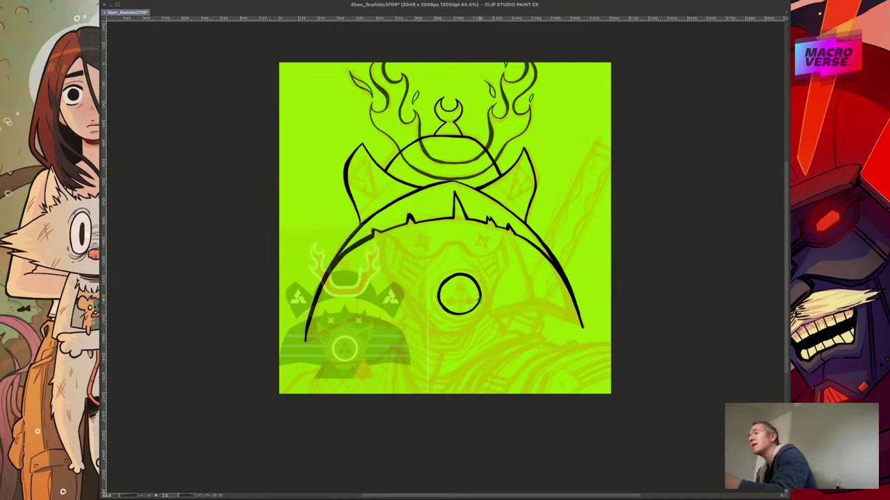
mouse_move(455, 316)
mouse_down()
mouse_move(439, 288)
mouse_move(478, 289)
mouse_move(462, 321)
mouse_move(476, 314)
mouse_move(484, 292)
mouse_move(461, 266)
mouse_up()
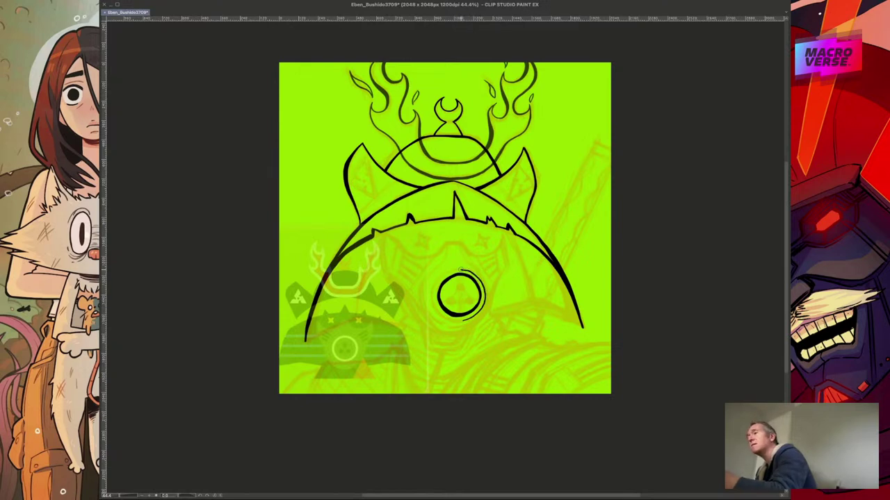
mouse_move(456, 270)
mouse_down()
mouse_move(431, 290)
mouse_move(433, 306)
mouse_move(460, 322)
mouse_move(472, 308)
mouse_up()
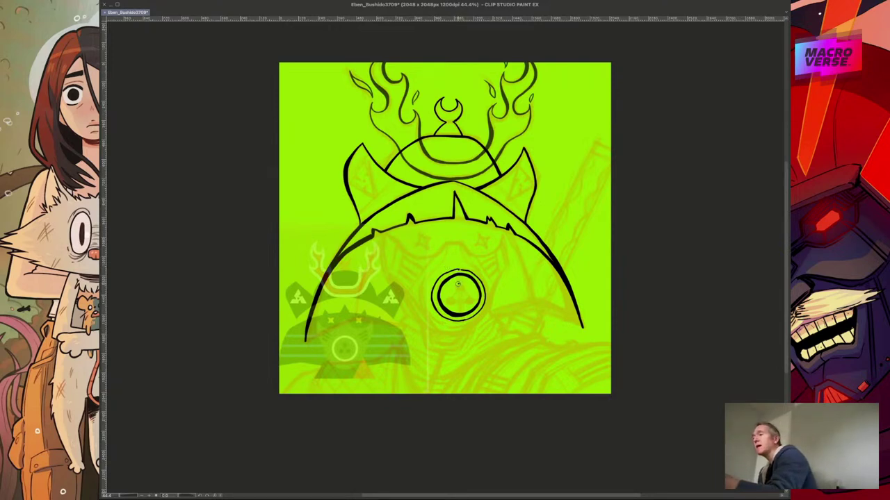
- Ink three small shaded holes in a triangular arrangement inside the respirator circle
drag(460, 286, 457, 283)
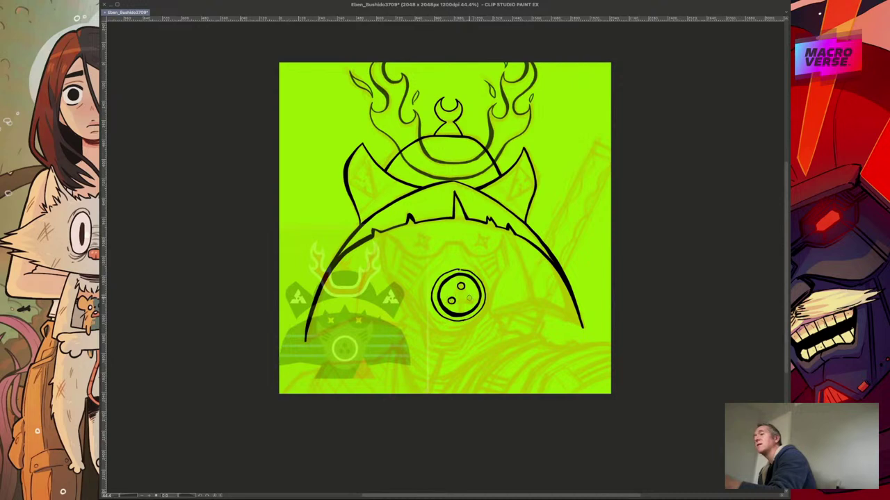
mouse_move(470, 301)
mouse_down()
mouse_move(458, 285)
mouse_move(452, 302)
mouse_up()
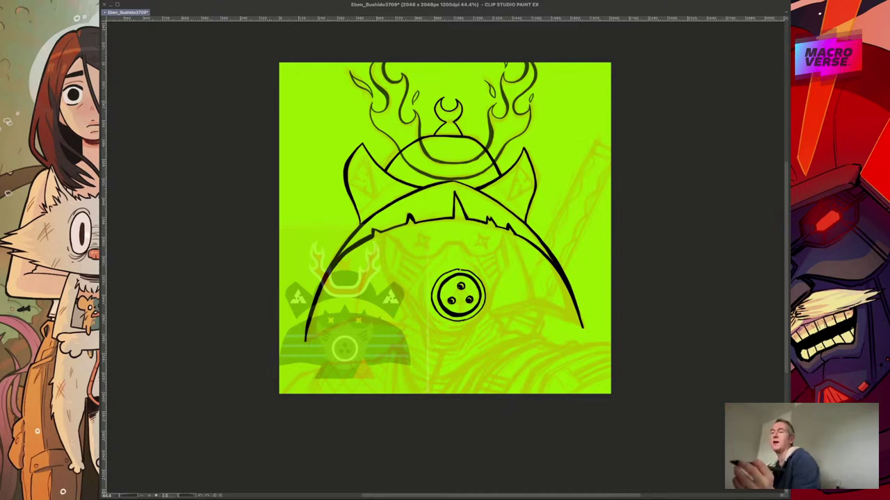
key(super+z)
key(super+shift+z)
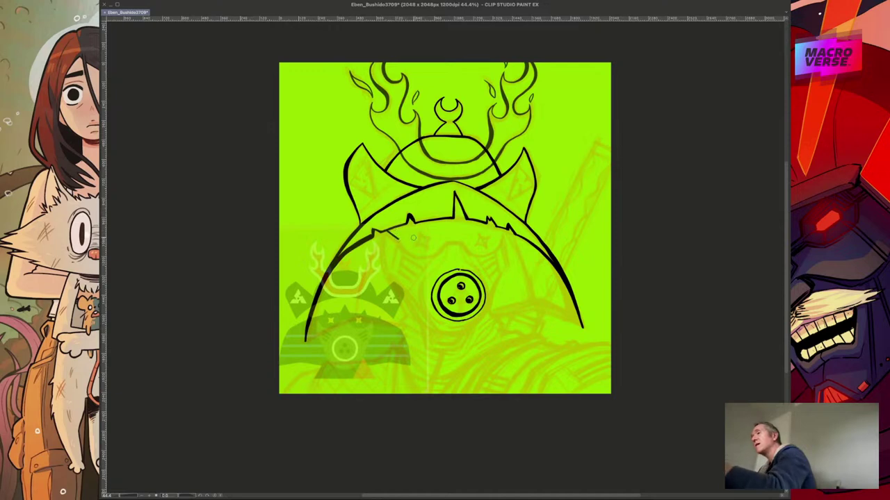
- Ink the lower edge of the eye openings as two curves joined by a flat nose bridge under the brim
mouse_move(396, 238)
mouse_down()
mouse_move(414, 255)
mouse_move(464, 241)
mouse_move(485, 258)
mouse_move(503, 238)
mouse_up()
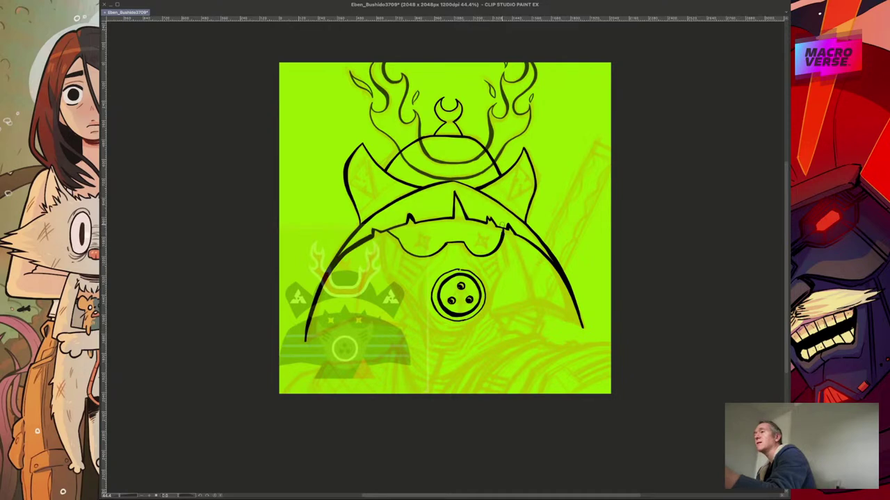
mouse_move(446, 242)
mouse_down()
mouse_move(416, 258)
mouse_move(396, 238)
mouse_move(437, 252)
mouse_move(415, 256)
mouse_move(387, 228)
mouse_up()
key(super+z)
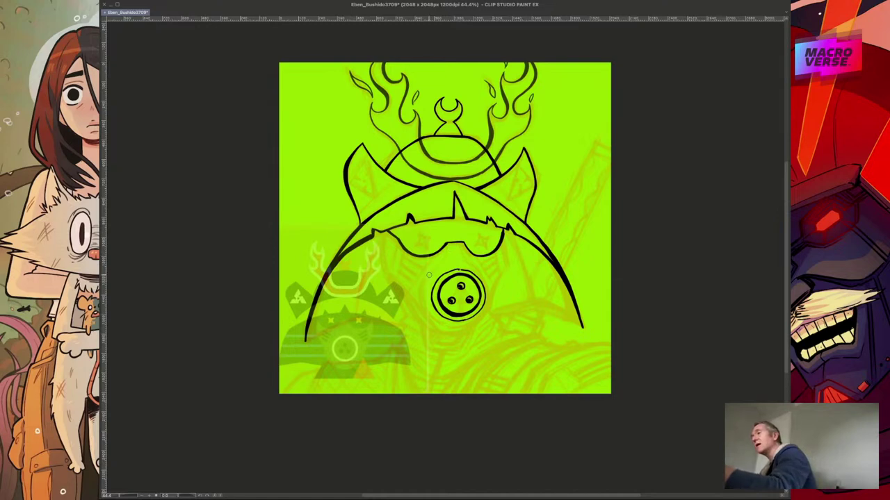
- Ink both flaring sides of the nose bridge and thin broken arcs around the respirator's left and lower edges
drag(440, 259, 449, 240)
mouse_move(427, 276)
mouse_down()
mouse_move(422, 302)
mouse_move(438, 324)
mouse_move(424, 305)
mouse_move(423, 277)
mouse_up()
key(super+z)
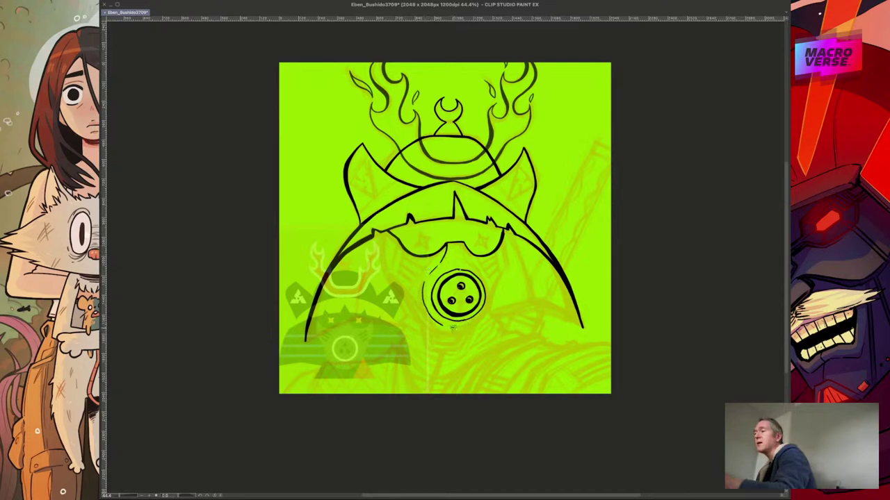
drag(452, 328, 488, 307)
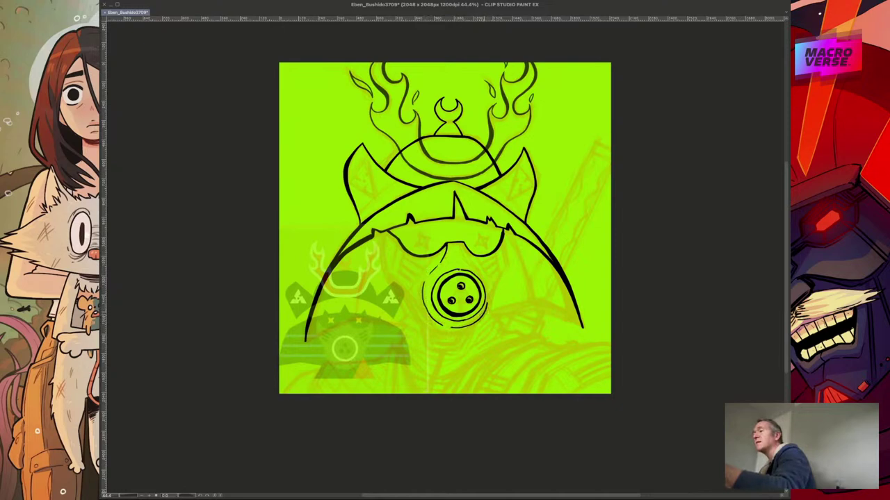
mouse_move(488, 305)
mouse_down()
mouse_move(481, 273)
mouse_move(464, 258)
mouse_up()
key(ctrl+z)
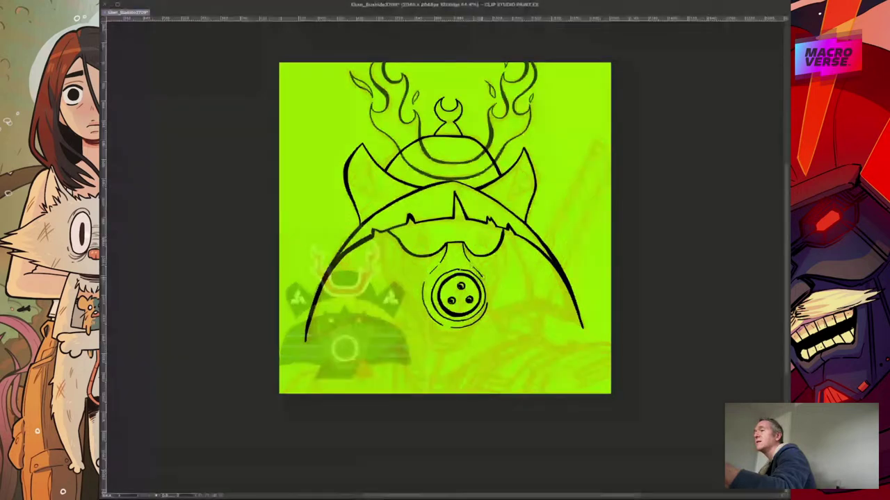
- Ink the outer arc around the respirator's right and lower right side, redoing unsatisfactory strokes
drag(479, 274, 487, 298)
key(ctrl+z)
drag(480, 275, 484, 307)
key(ctrl+z)
mouse_move(476, 267)
mouse_down()
mouse_move(488, 291)
mouse_move(469, 324)
mouse_up()
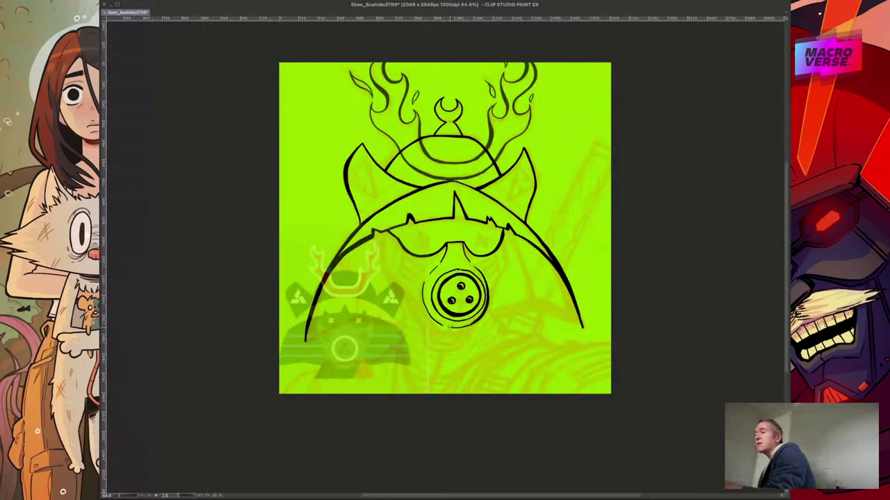
drag(471, 325, 459, 327)
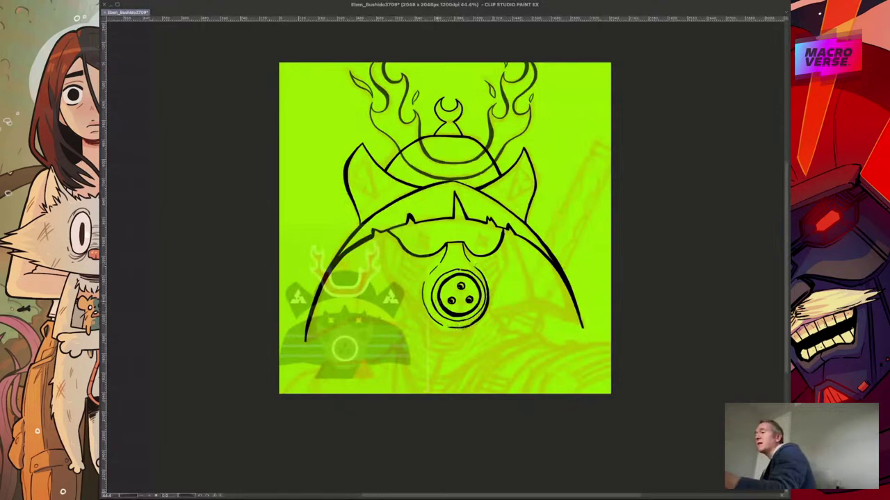
- Build up black shadow along the respirator's lower and right rim and fill the right side of the nose bridge
mouse_move(437, 311)
mouse_down()
mouse_move(466, 324)
mouse_move(482, 309)
mouse_move(453, 323)
mouse_move(465, 323)
mouse_up()
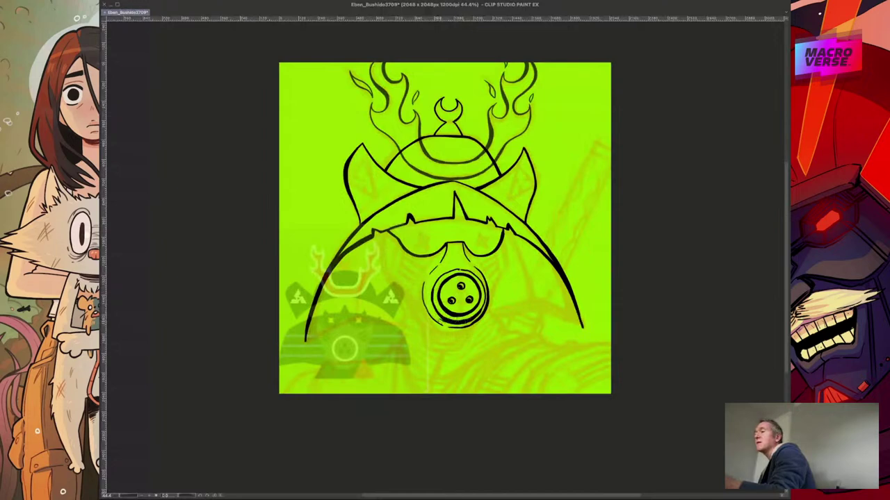
mouse_move(440, 321)
mouse_down()
mouse_move(473, 323)
mouse_move(485, 294)
mouse_up()
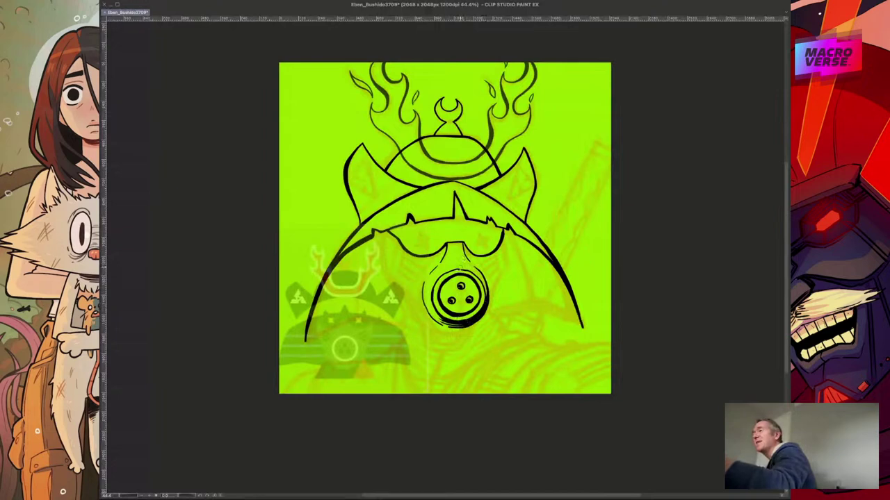
mouse_move(464, 272)
mouse_down()
mouse_move(461, 243)
mouse_move(486, 295)
mouse_move(464, 262)
mouse_move(471, 271)
mouse_up()
key(super+z)
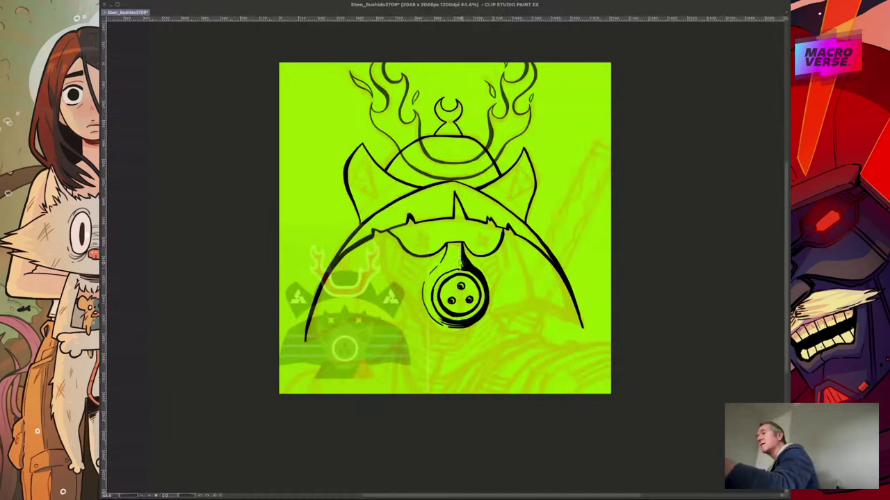
drag(461, 270, 461, 242)
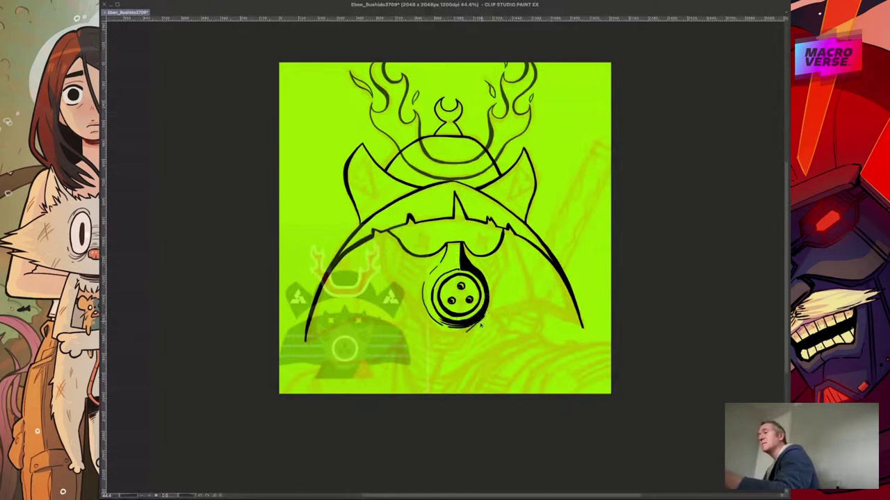
- Ink the right contour of the mask from the respirator's lower edge up to the brim, redrawing its upper part
mouse_move(474, 324)
mouse_down()
mouse_move(508, 255)
mouse_move(504, 235)
mouse_up()
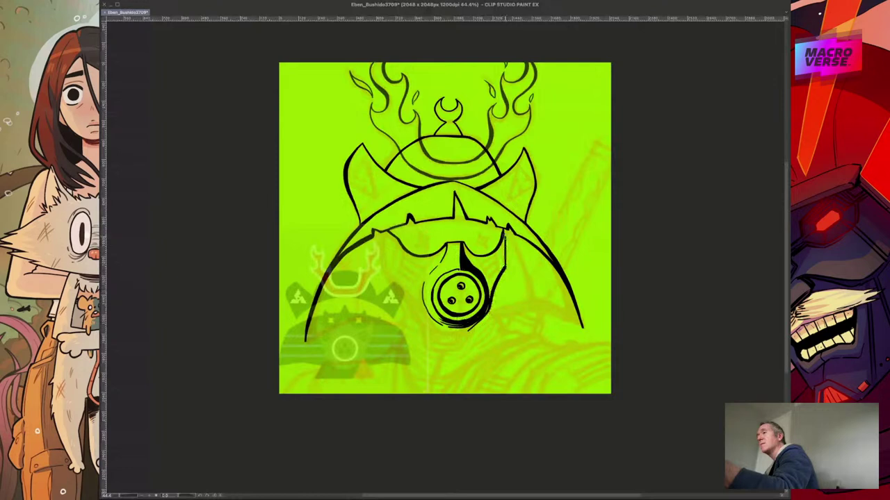
key(super+z)
drag(504, 268, 503, 231)
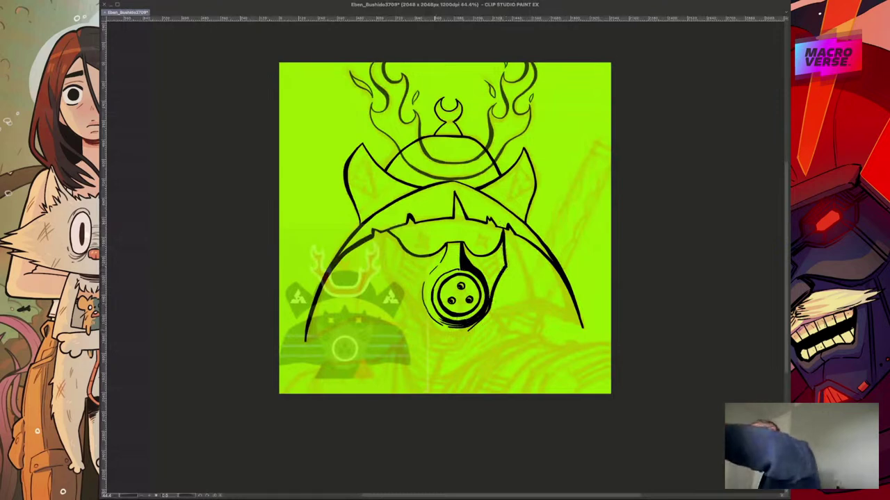
drag(412, 299, 435, 332)
key(super+z)
mouse_move(412, 299)
mouse_down()
mouse_move(434, 328)
mouse_move(470, 329)
mouse_up()
key(super+z)
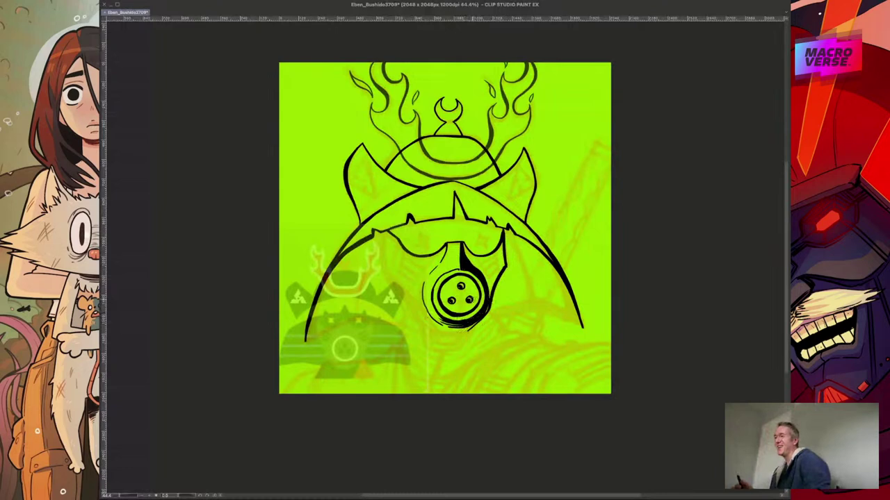
- Ink the mask's lower left jaw line and chin beneath the respirator
scroll(473, 308, up, 1)
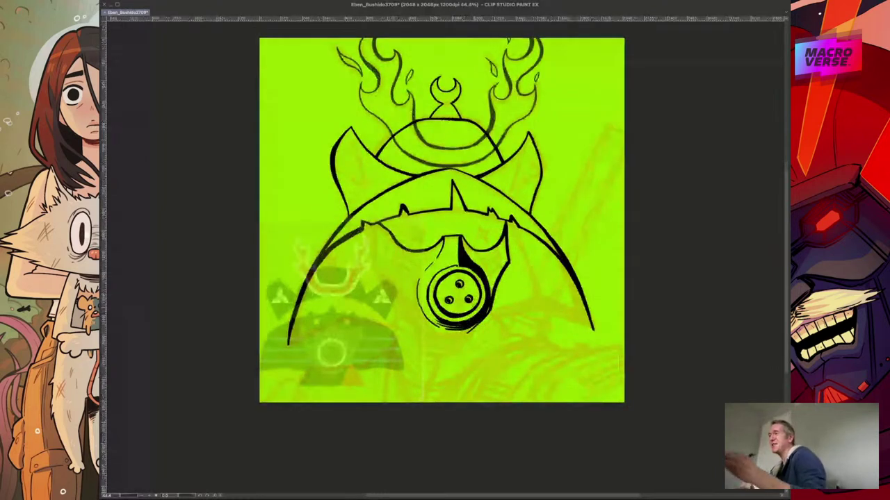
scroll(474, 307, up, 1)
mouse_move(395, 290)
mouse_down()
mouse_move(425, 331)
mouse_move(469, 337)
mouse_up()
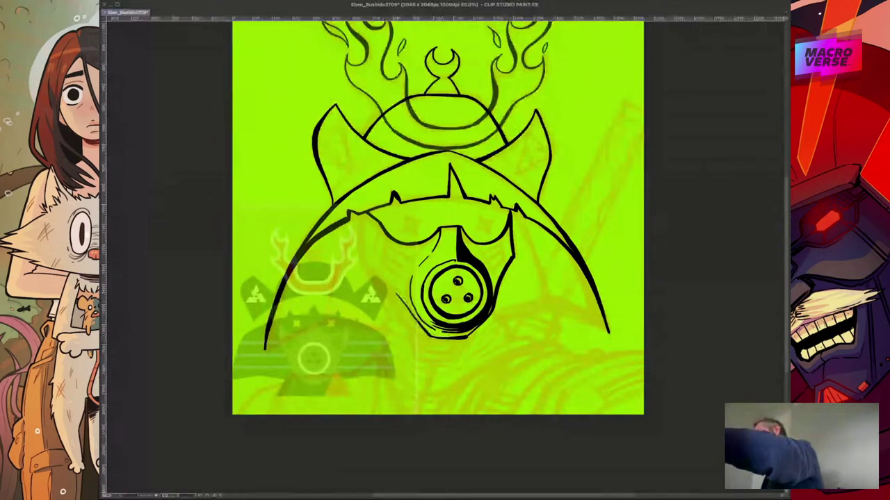
mouse_move(403, 300)
mouse_down()
mouse_move(434, 338)
mouse_move(467, 337)
mouse_up()
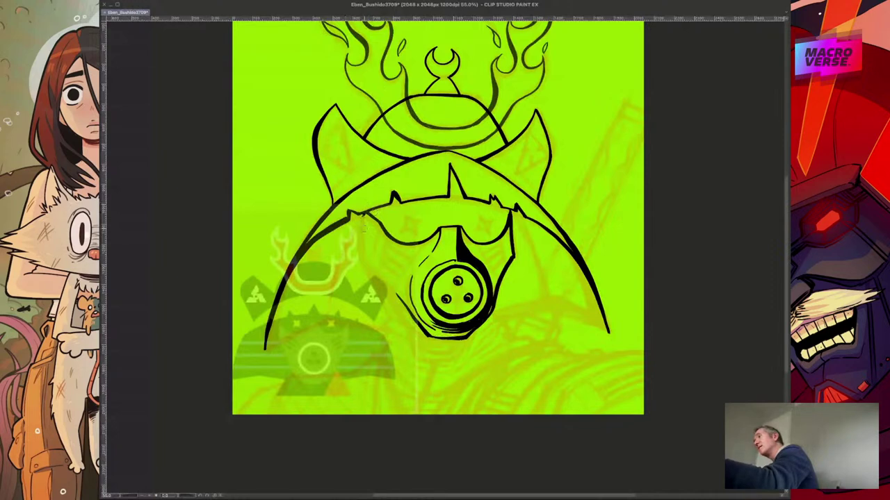
- Ink the mask's left cheek contour from the brim down to the chin and thicken the jaw line
drag(365, 271, 363, 217)
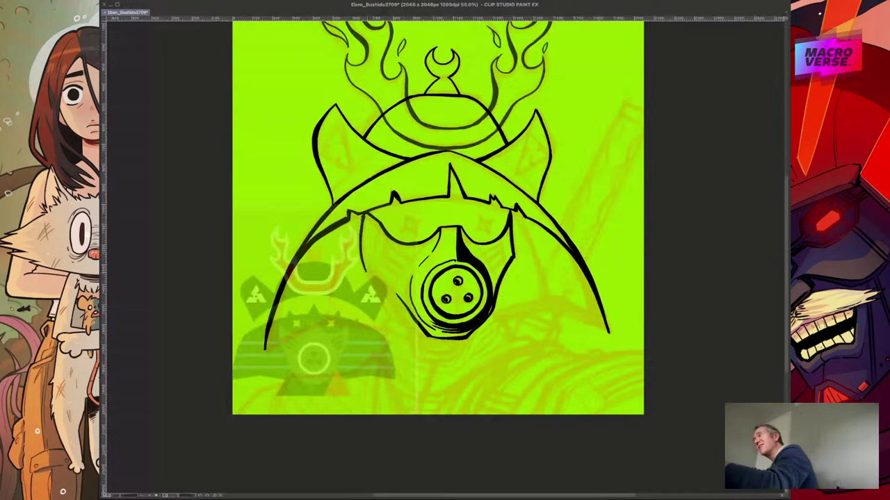
drag(366, 271, 424, 337)
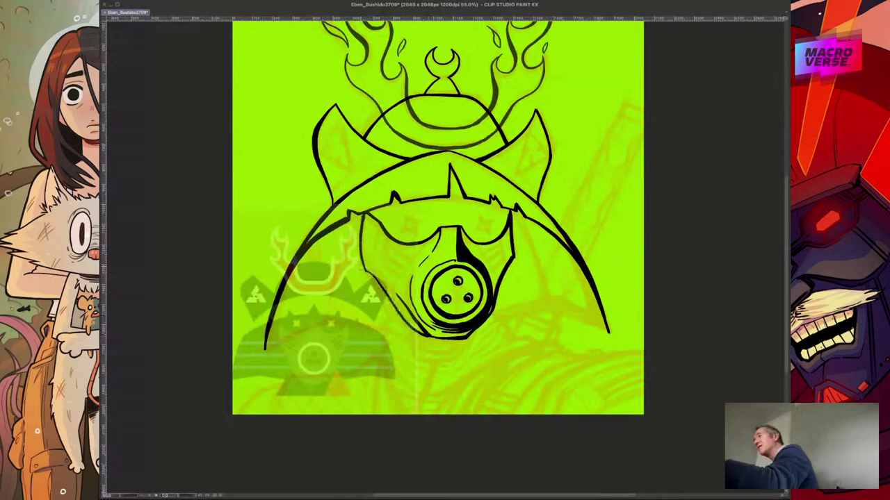
drag(363, 270, 426, 338)
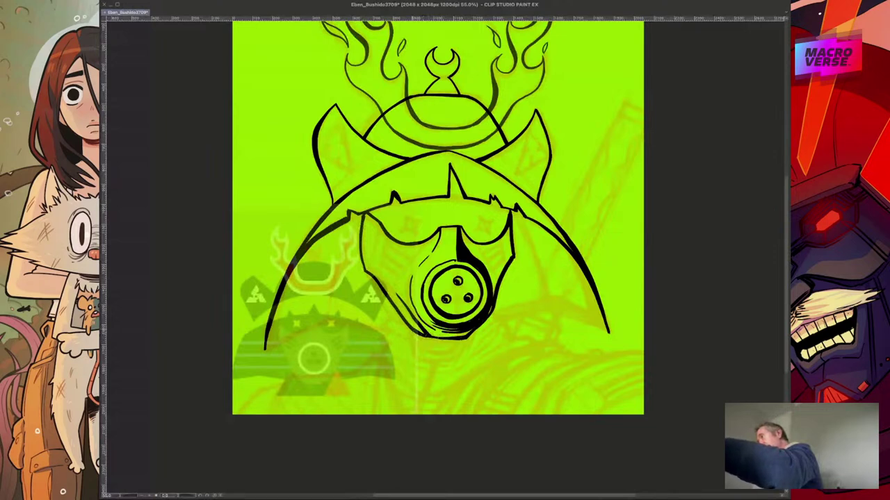
drag(427, 336, 462, 338)
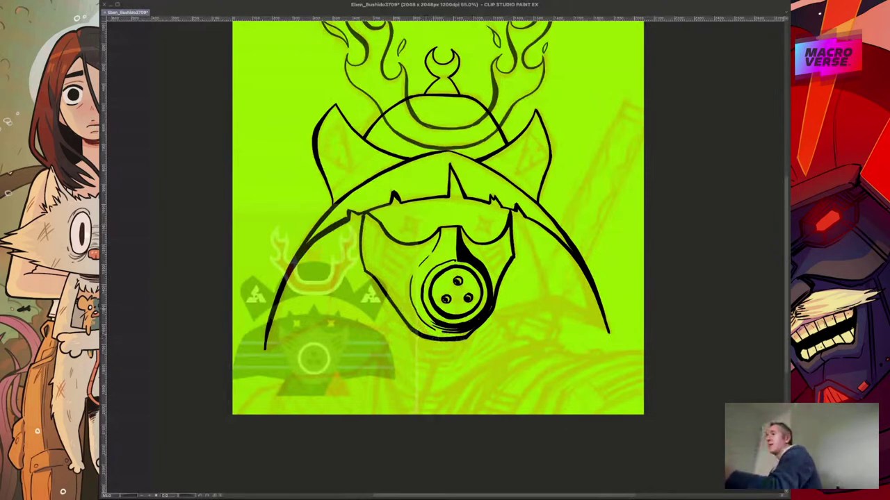
drag(379, 286, 415, 331)
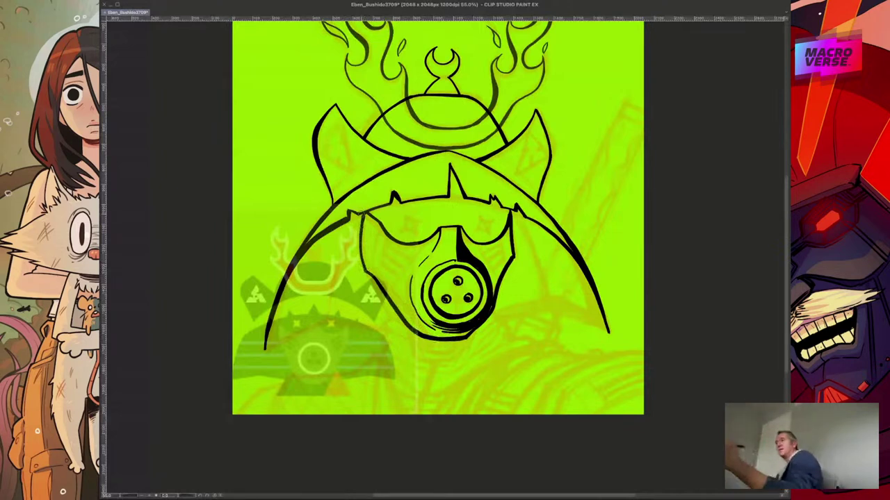
- Thicken the mask's left cheek contour and ink thin shading lines along the inside of the left jaw
mouse_move(361, 228)
mouse_down()
mouse_move(366, 273)
mouse_move(361, 244)
mouse_move(376, 278)
mouse_up()
drag(360, 219, 363, 264)
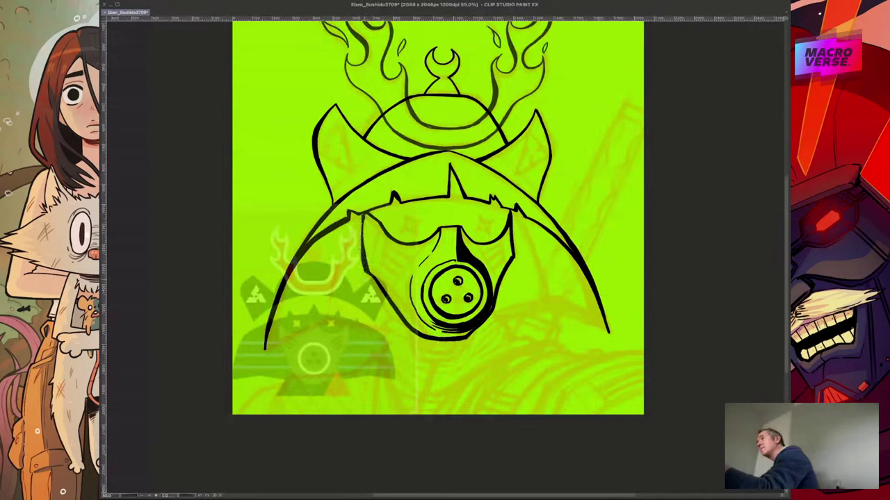
drag(361, 255, 365, 275)
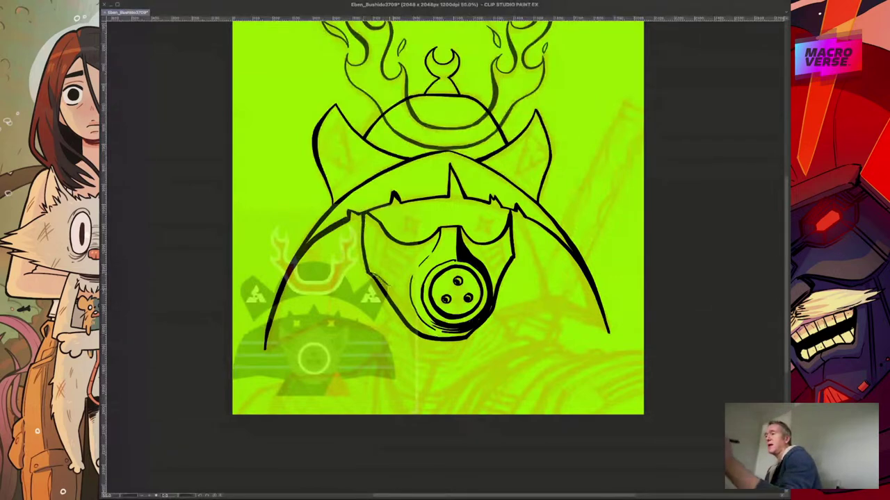
drag(391, 289, 438, 341)
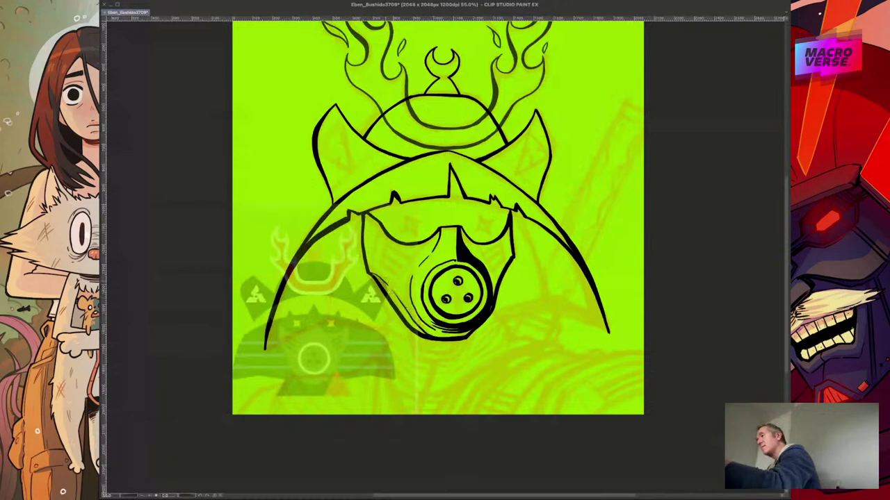
drag(401, 303, 429, 339)
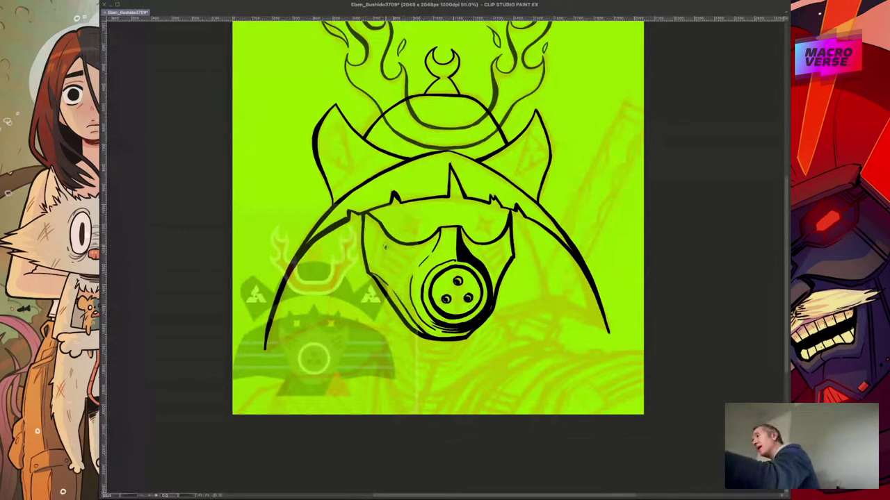
- Ink a stack of narrow slanted vent slots on the mask's left cheek
drag(386, 246, 410, 264)
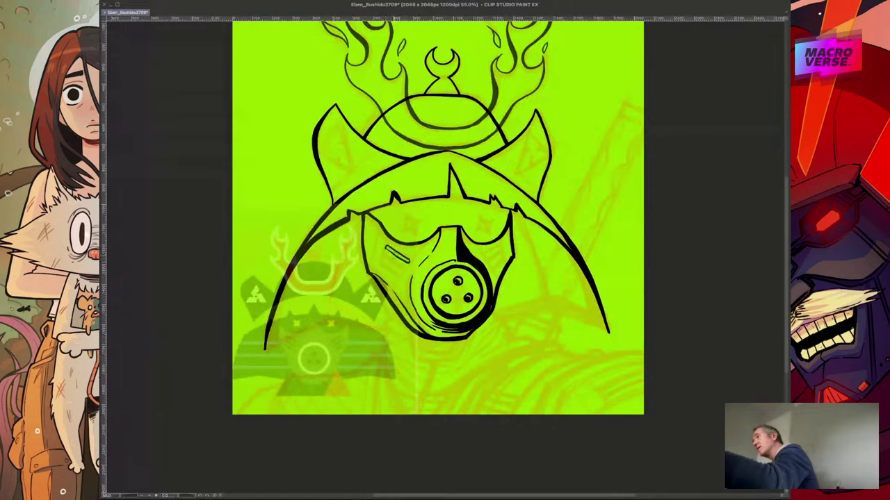
mouse_move(382, 253)
mouse_down()
mouse_move(407, 271)
mouse_move(381, 261)
mouse_move(400, 277)
mouse_up()
drag(376, 264, 396, 275)
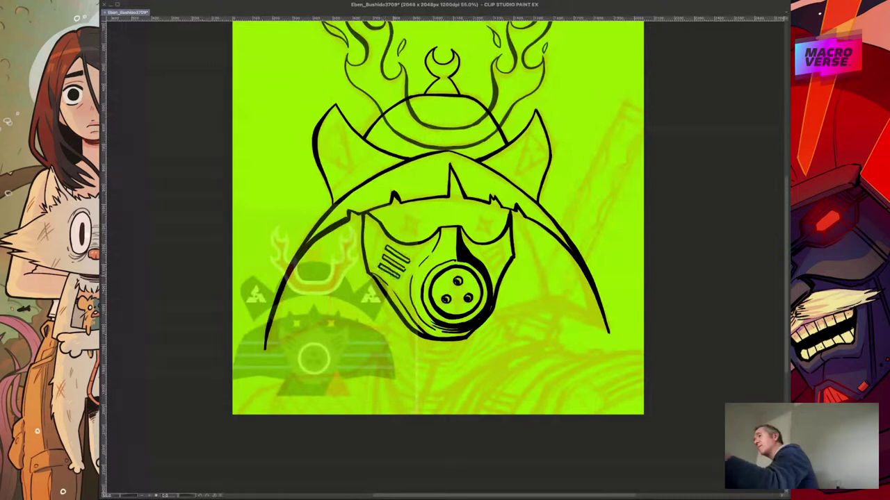
- Ink a matching stack of narrow slanted vent slots on the mask's right cheek, angled the opposite way
drag(480, 256, 505, 242)
mouse_move(480, 259)
mouse_down()
mouse_move(502, 245)
mouse_move(496, 261)
mouse_move(488, 257)
mouse_move(499, 253)
mouse_up()
drag(488, 264, 504, 250)
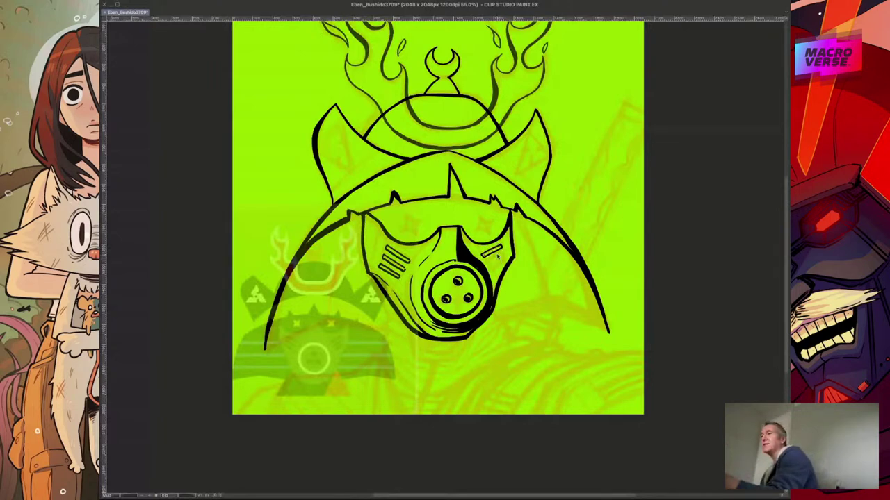
drag(483, 255, 505, 242)
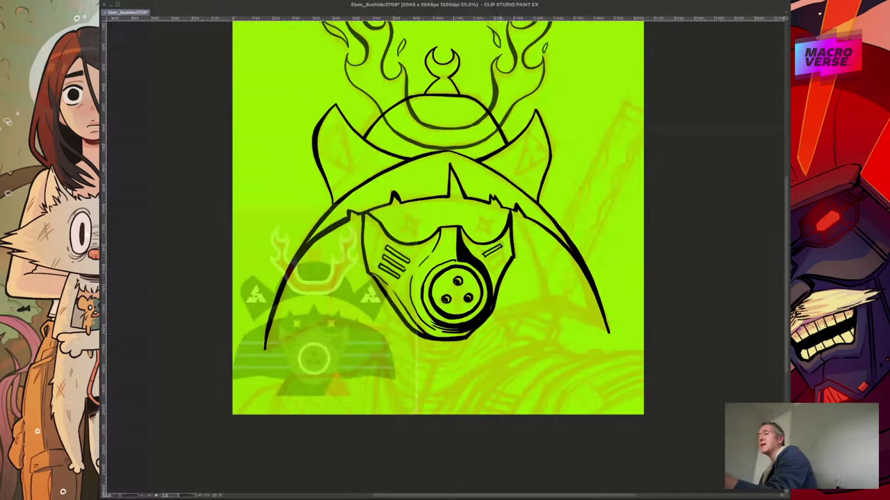
mouse_move(487, 257)
mouse_down()
mouse_move(504, 253)
mouse_move(497, 271)
mouse_move(501, 255)
mouse_up()
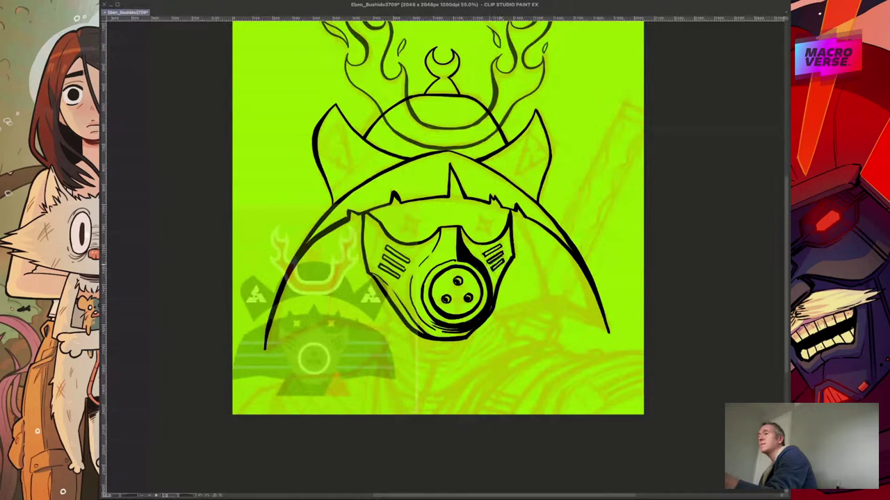
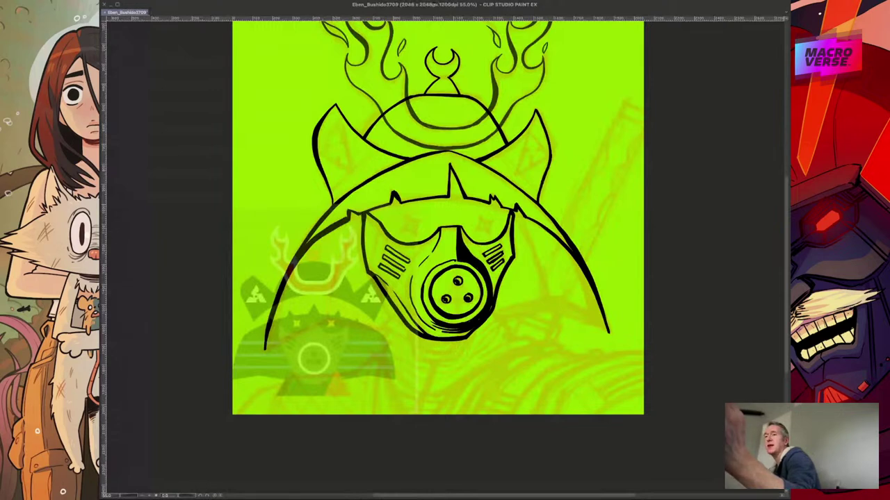
- Hide and reshow the mask and respirator line art in turn to check how the parts are separated
key(ctrl+z)
key(ctrl+y)
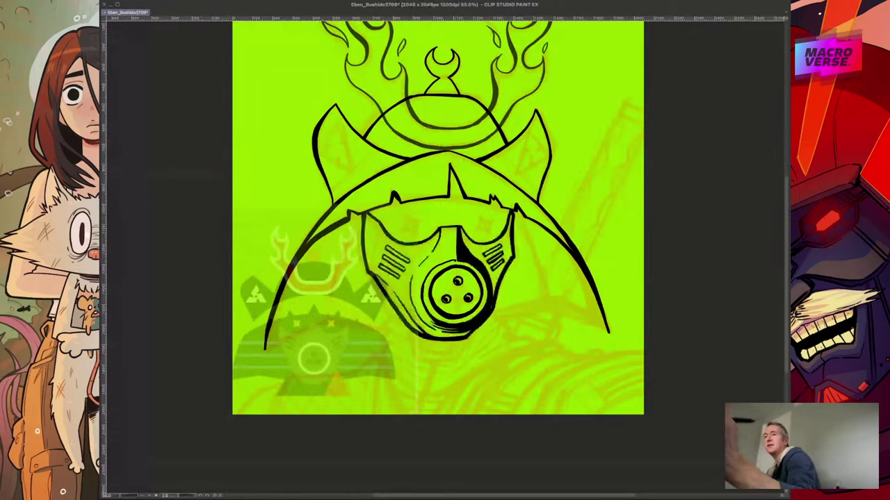
key(ctrl+z)
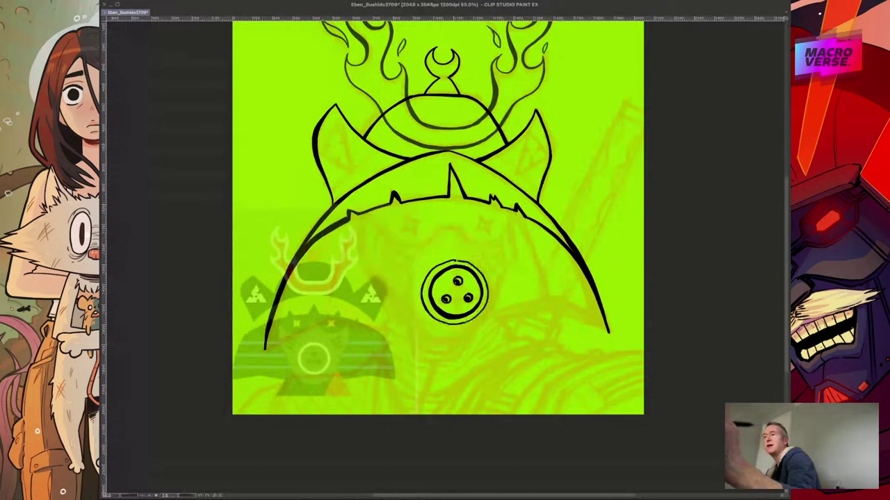
key(ctrl+y)
key(ctrl+z)
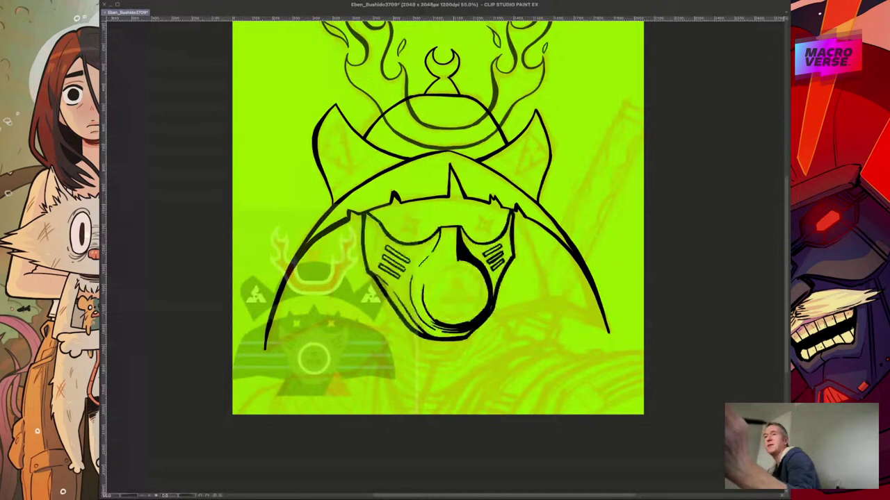
key(ctrl+y)
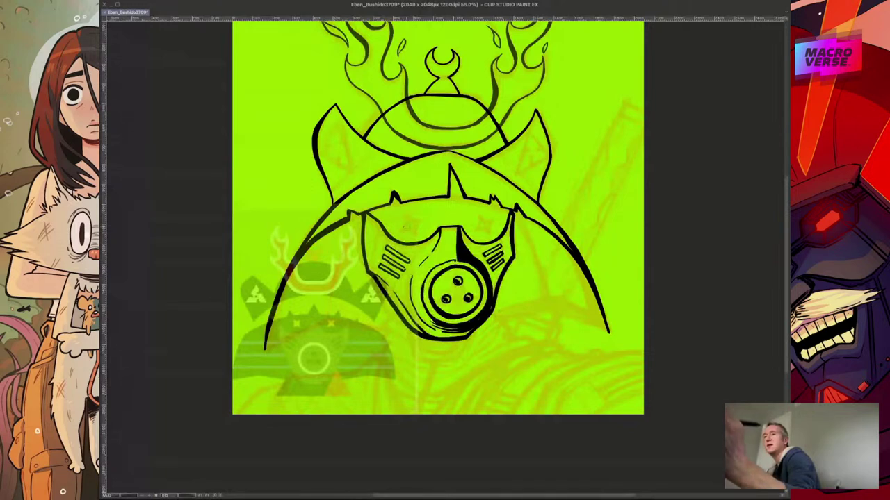
- Ink two four-pointed star eyes under the brim and thicken the mask's upper edge beneath them and across the nose bridge
mouse_move(399, 232)
mouse_down()
mouse_move(404, 214)
mouse_move(399, 234)
mouse_move(427, 215)
mouse_move(423, 221)
mouse_up()
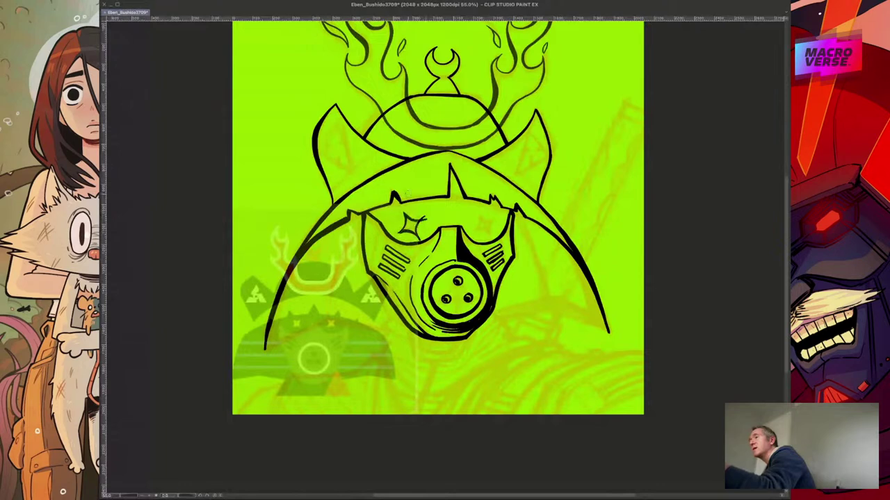
mouse_move(498, 224)
mouse_down()
mouse_move(478, 222)
mouse_move(487, 237)
mouse_move(498, 224)
mouse_up()
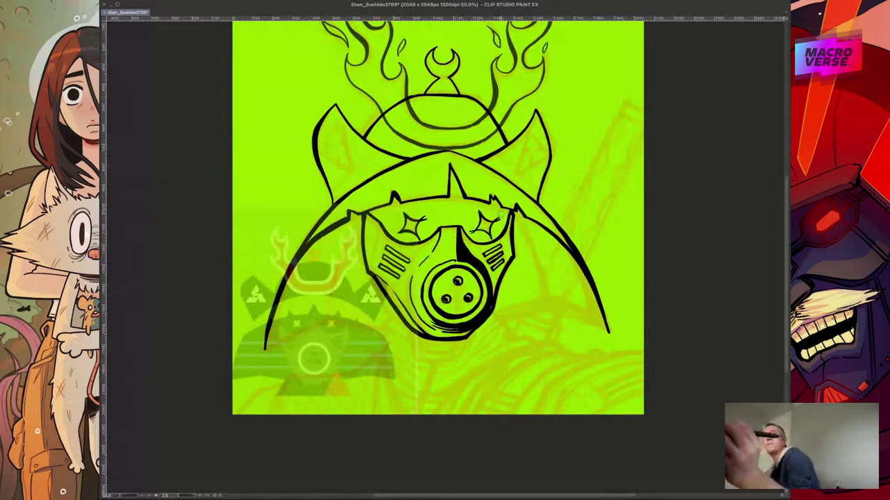
mouse_move(369, 212)
mouse_down()
mouse_move(396, 241)
mouse_move(427, 240)
mouse_up()
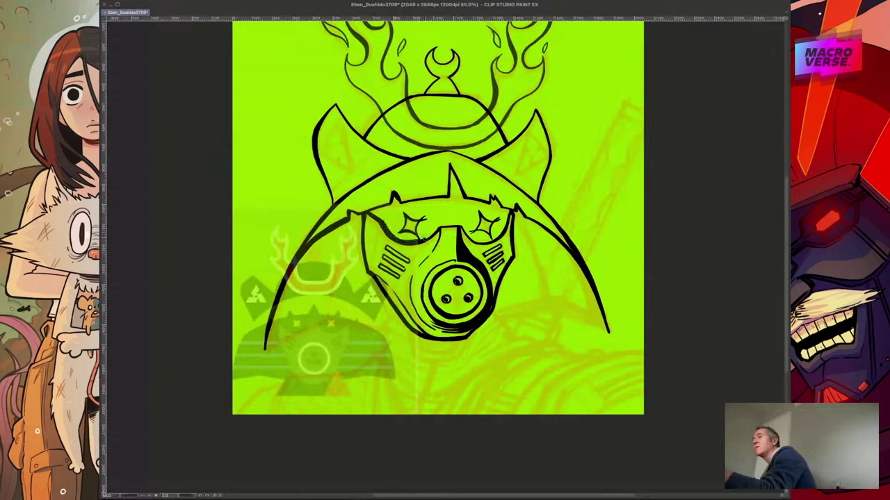
drag(438, 224, 466, 224)
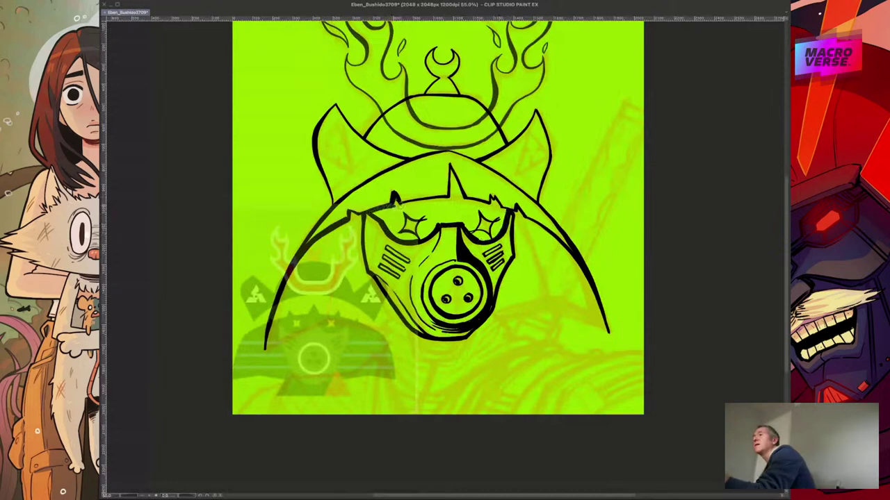
- Thicken the brim's jagged lower edge and fill the eye opening solid black, leaving both star eyes unfilled
mouse_move(395, 205)
mouse_down()
mouse_move(450, 199)
mouse_move(398, 205)
mouse_up()
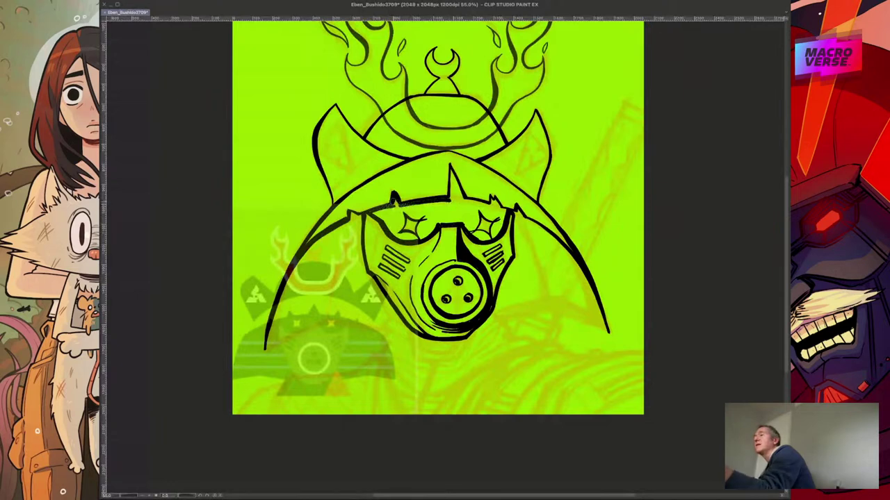
mouse_move(449, 200)
mouse_down()
mouse_move(452, 166)
mouse_move(466, 202)
mouse_up()
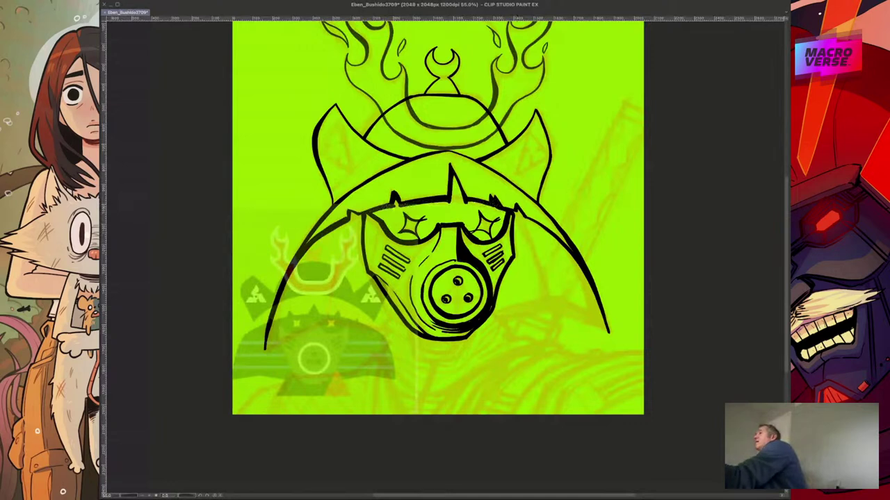
click(451, 203)
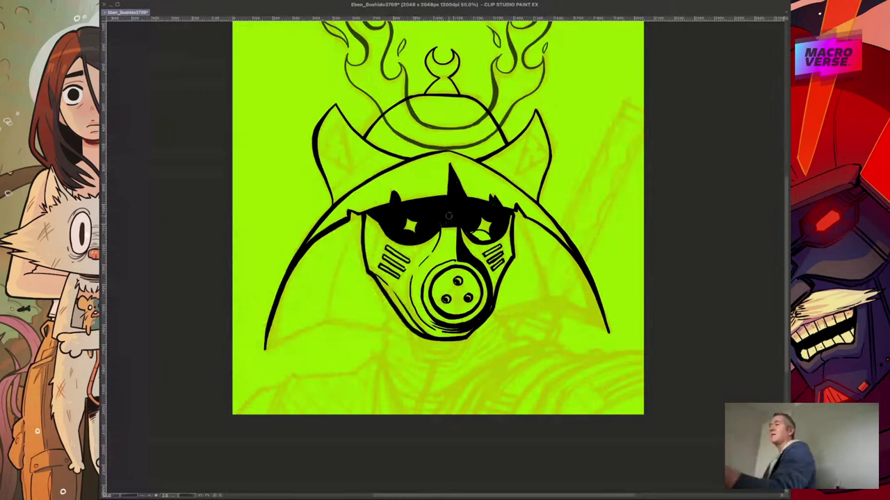
mouse_move(472, 234)
mouse_down()
mouse_move(488, 236)
mouse_move(478, 237)
mouse_up()
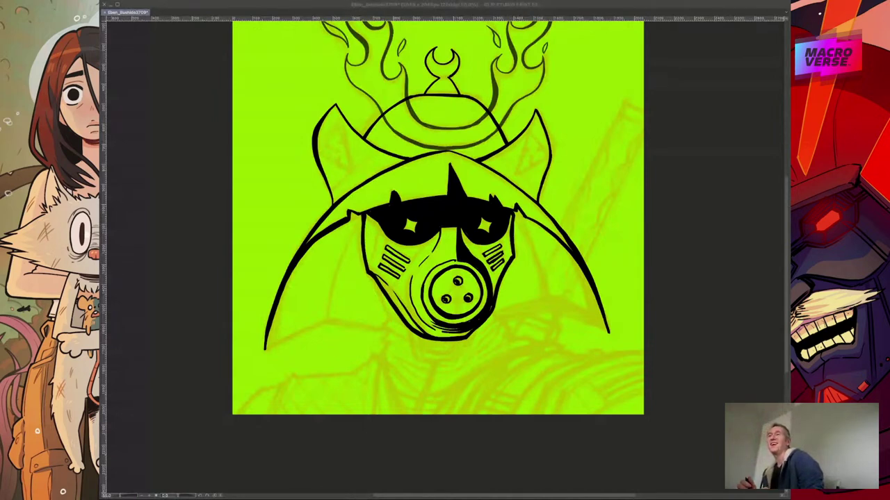
- Toggle the visibility of the helmet line art parts to find the crescent ornament
click(534, 242)
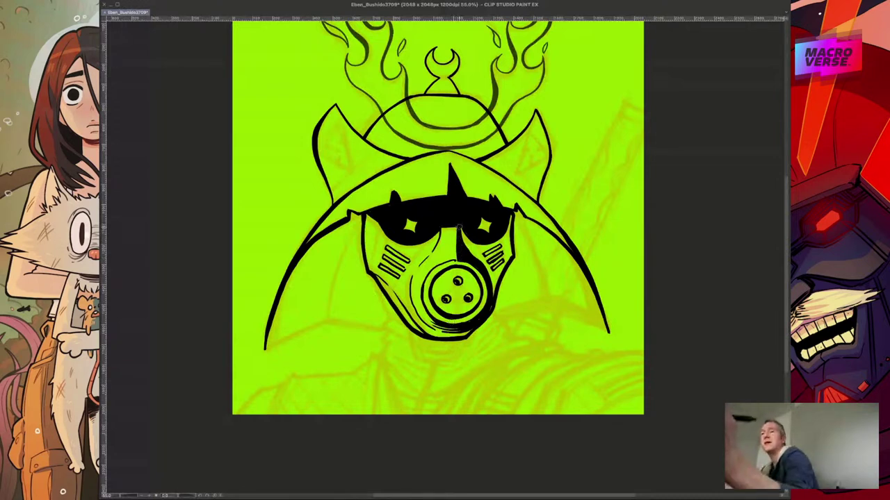
key(super+z)
key(ctrl+y)
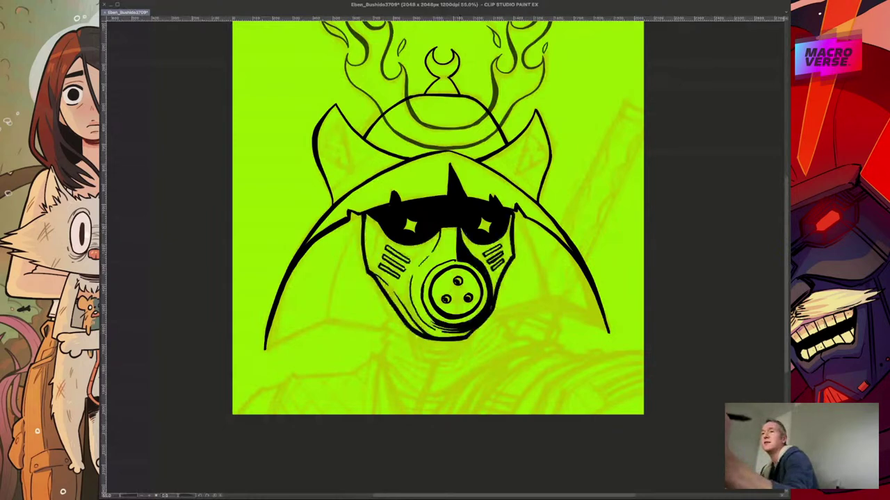
key(ctrl+z)
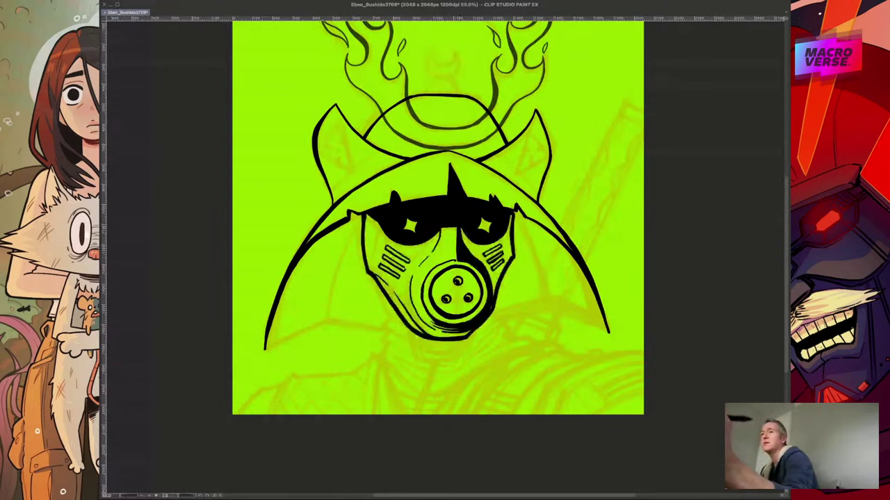